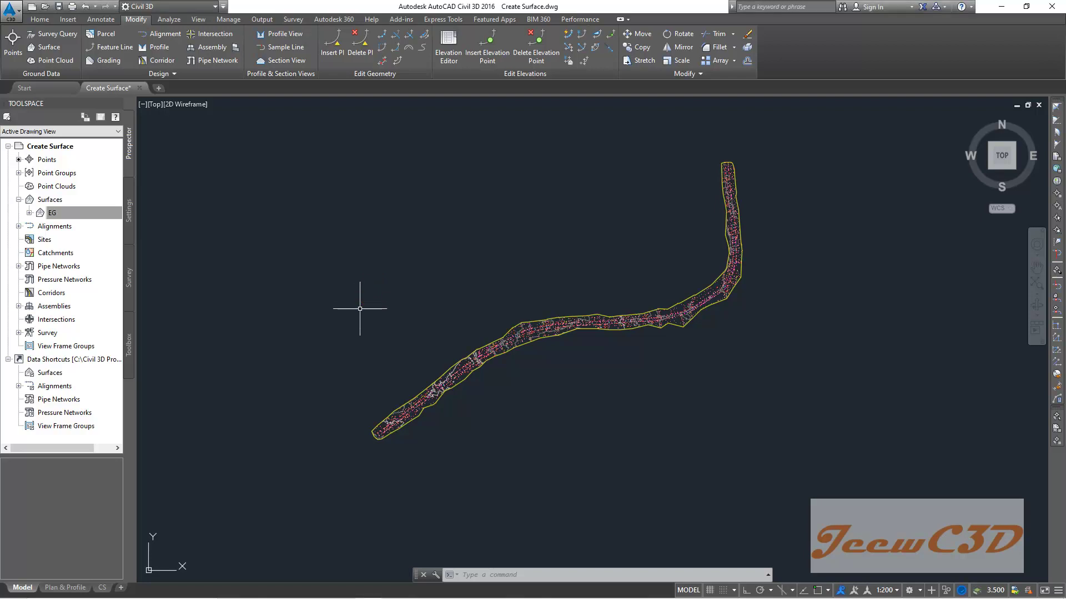
Save the EG surface drawing as a new file, Add Breaklines.dwg
{"action": "middle_click_drag", "start_coordinate": [362, 302], "coordinate": [436, 285]}
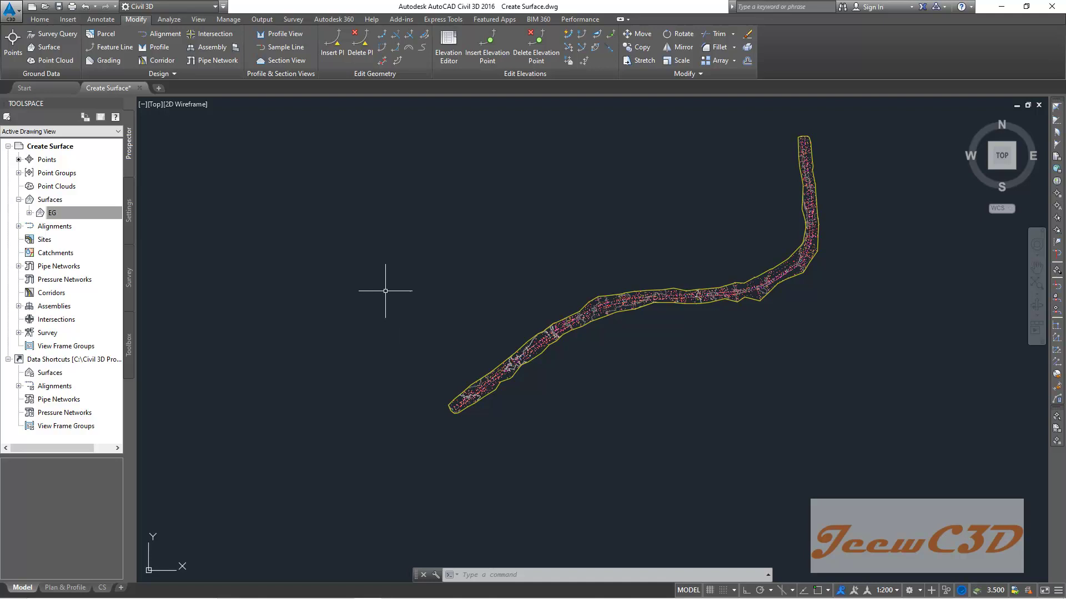
{"action": "left_click", "coordinate": [7, 10]}
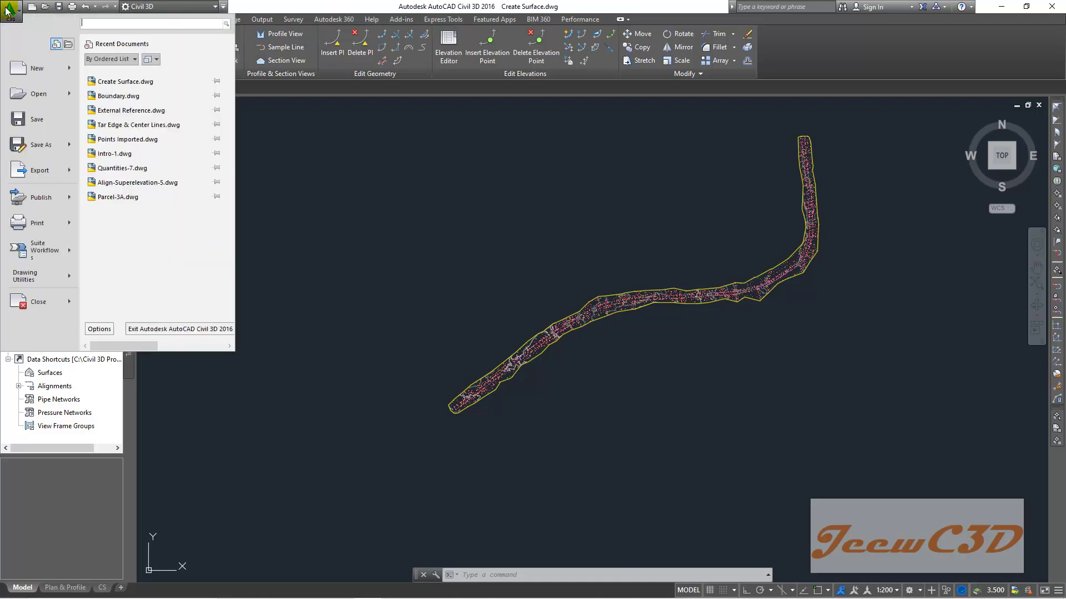
{"action": "left_click", "coordinate": [36, 147]}
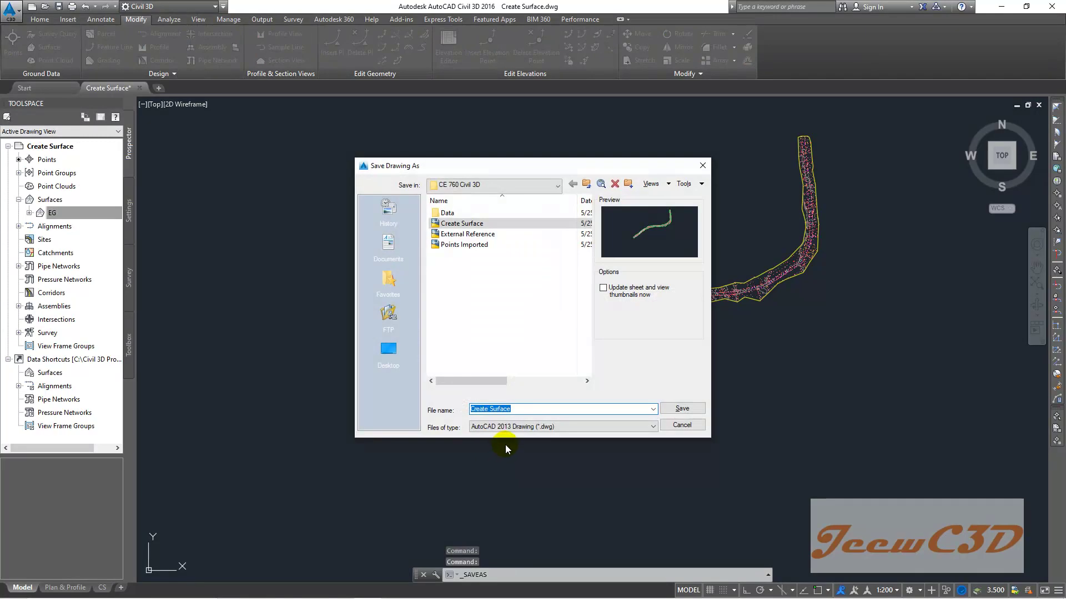
{"action": "type", "text": "Add Breaklines"}
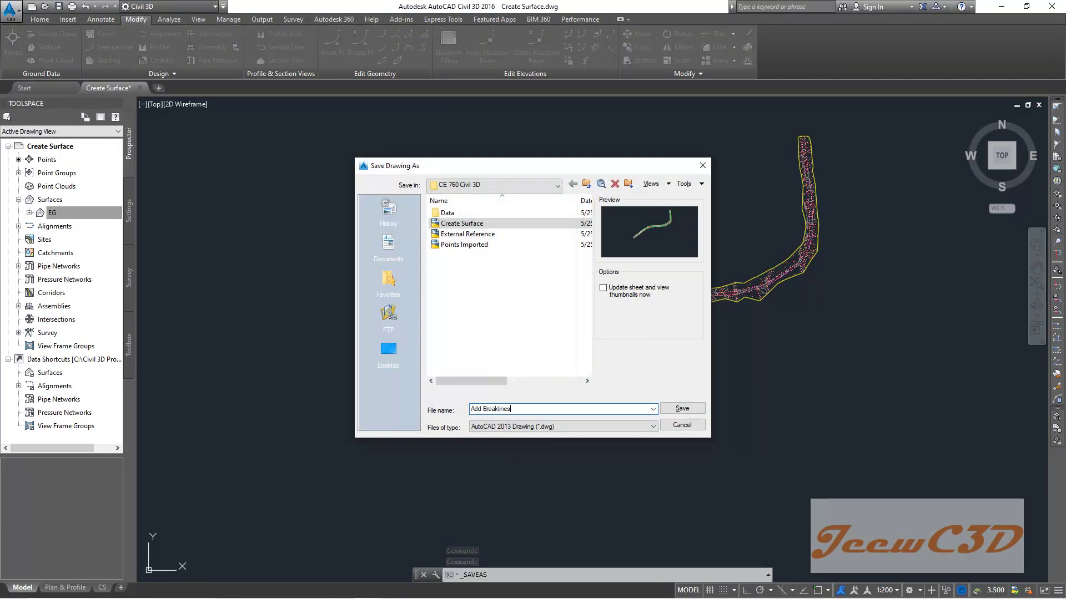
{"action": "left_click", "coordinate": [683, 412]}
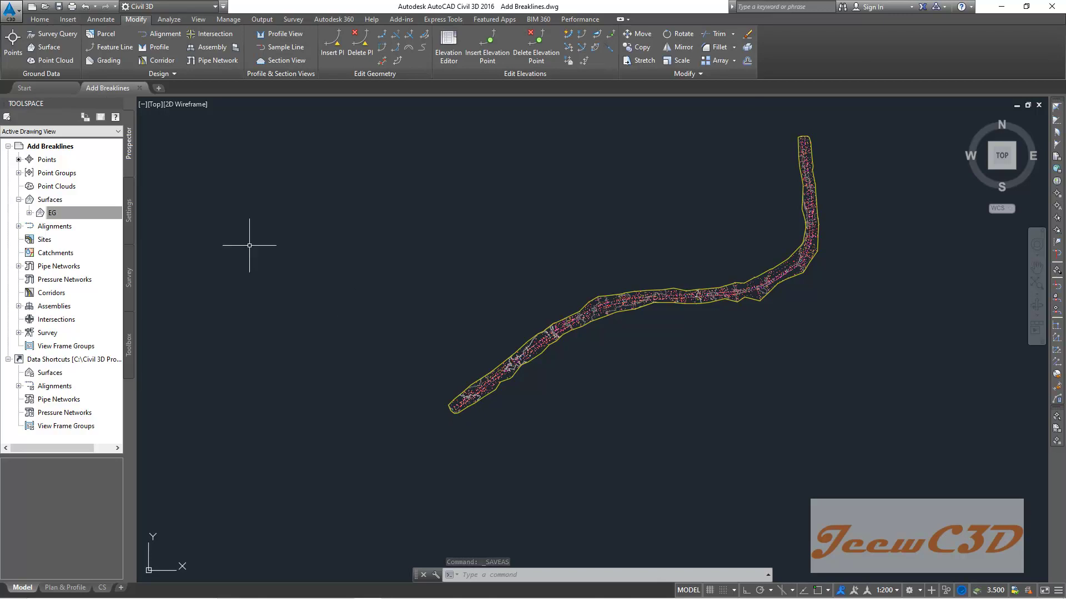
Open Tar Edge & Center Lines.dwg from the desktop's CE 760 Civil 3D > Data folder
{"action": "left_click", "coordinate": [4, 16]}
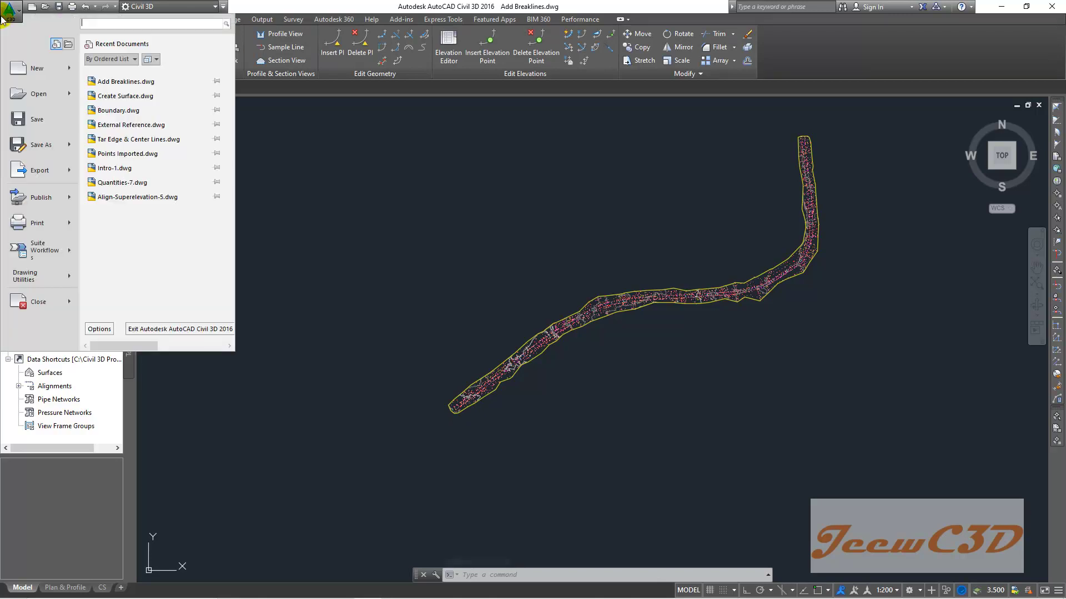
{"action": "left_click", "coordinate": [34, 98]}
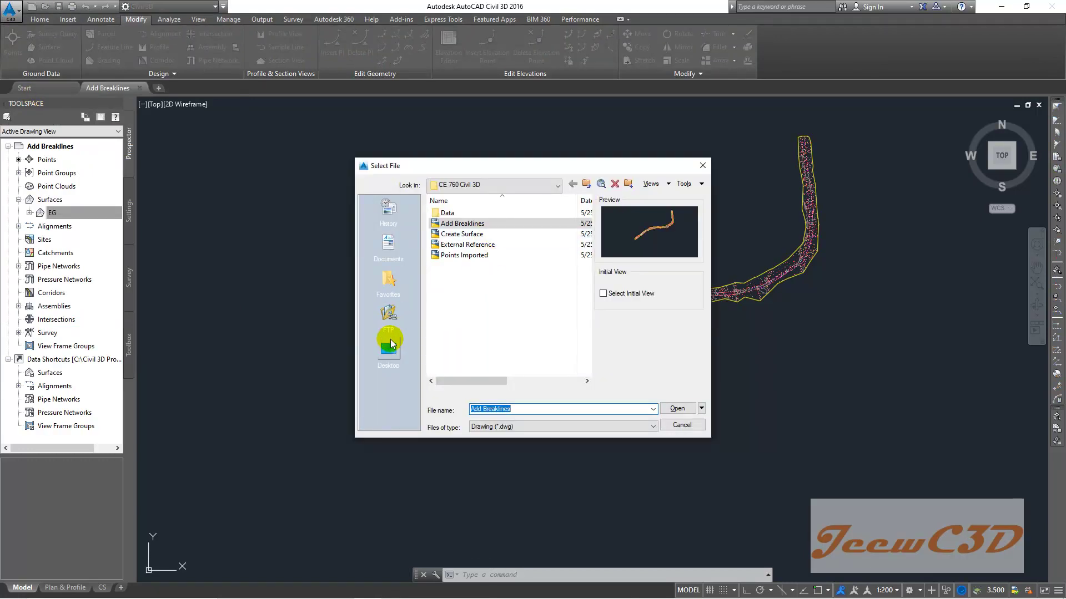
{"action": "left_click", "coordinate": [389, 347]}
{"action": "double_click", "coordinate": [475, 269]}
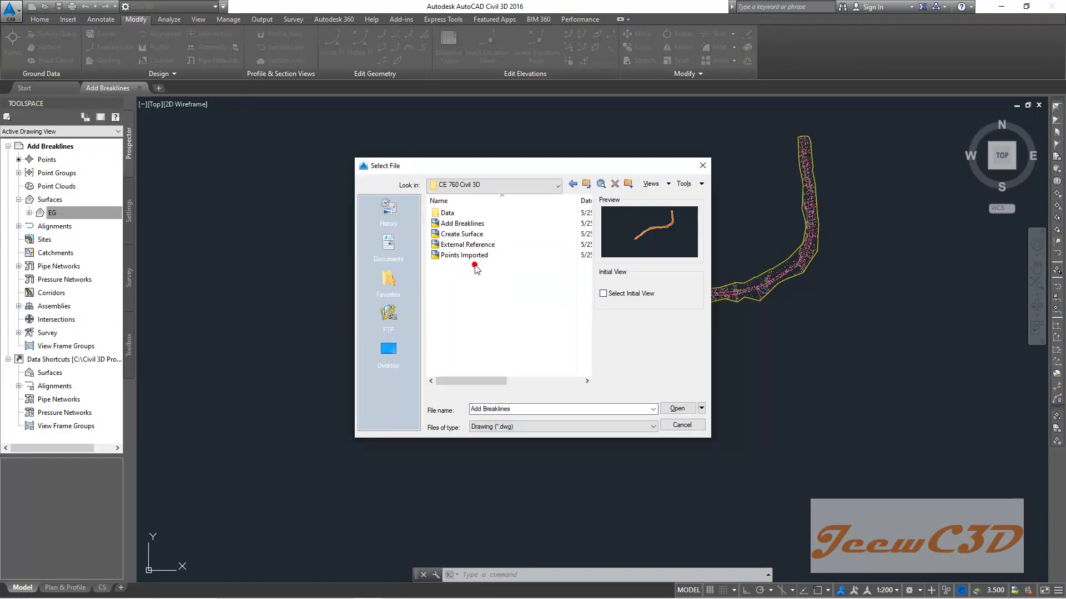
{"action": "double_click", "coordinate": [459, 215]}
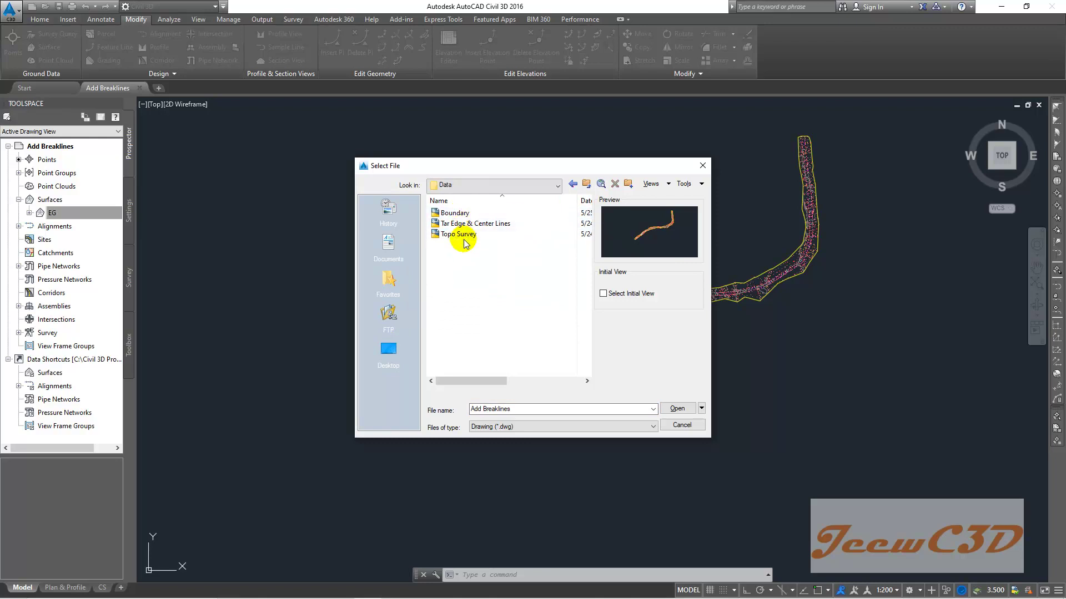
{"action": "left_click", "coordinate": [474, 224]}
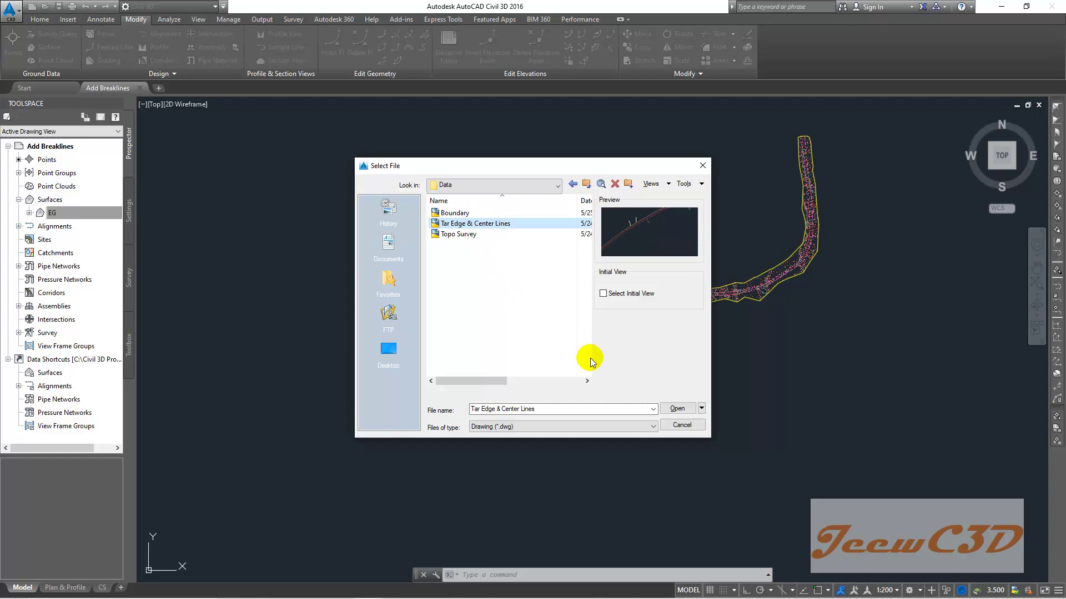
{"action": "left_click", "coordinate": [676, 408]}
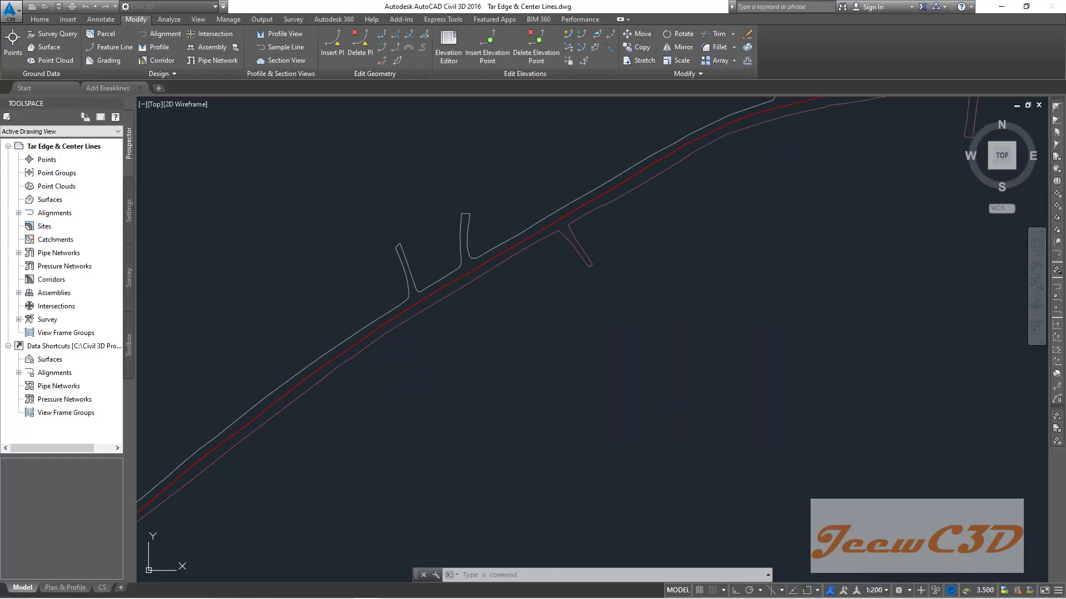
{"action": "scroll", "coordinate": [500, 356], "scroll_direction": "down", "scroll_amount": 5}
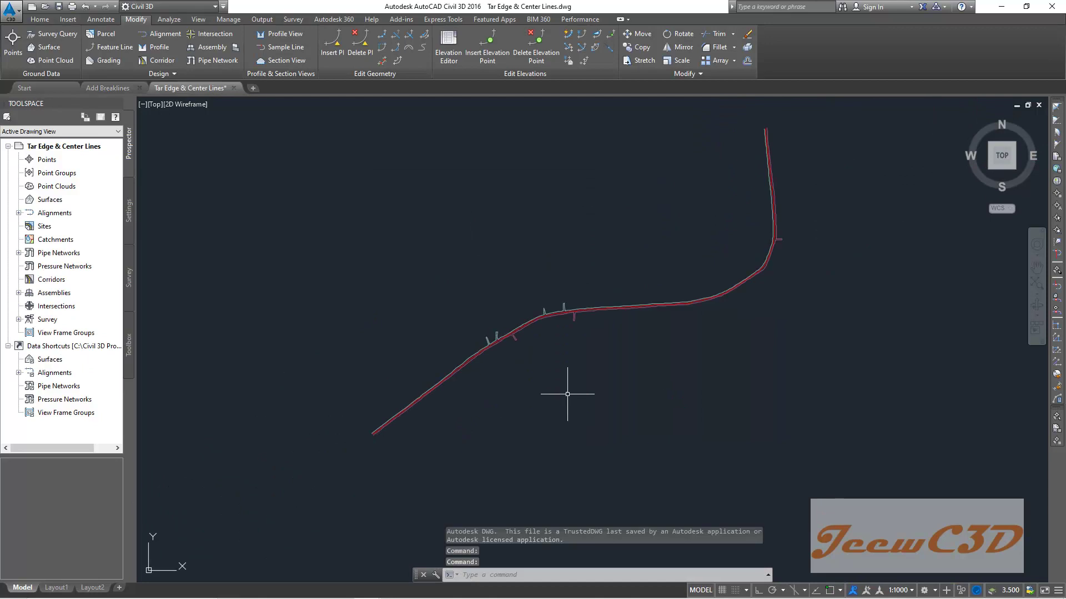
{"action": "scroll", "coordinate": [447, 413], "scroll_direction": "up", "scroll_amount": 2}
{"action": "scroll", "coordinate": [472, 411], "scroll_direction": "up", "scroll_amount": 3}
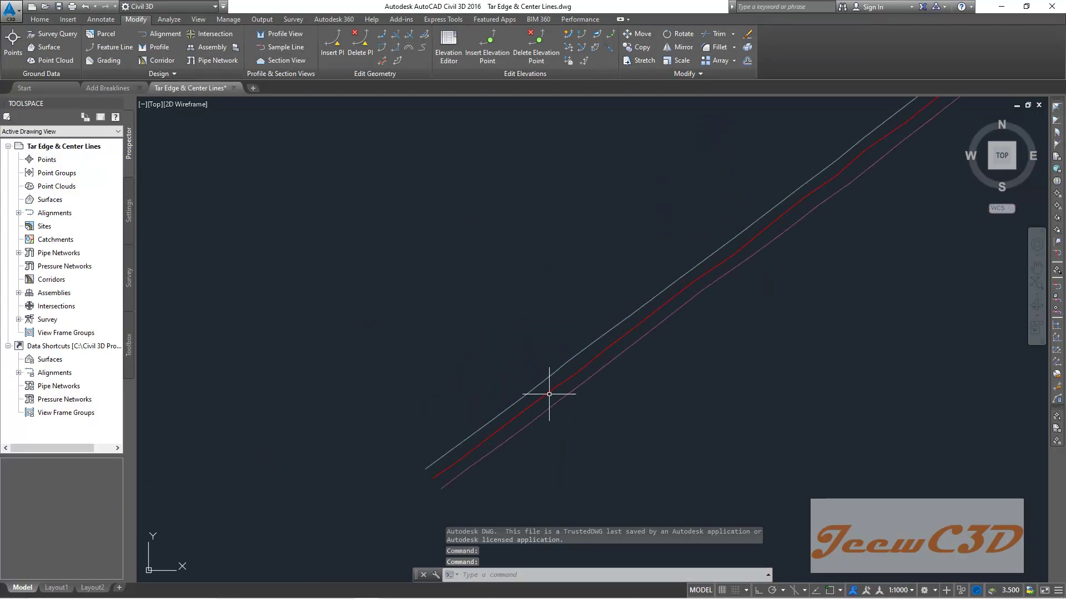
{"action": "scroll", "coordinate": [588, 375], "scroll_direction": "down", "scroll_amount": 3}
{"action": "middle_click_drag", "start_coordinate": [694, 347], "coordinate": [615, 400]}
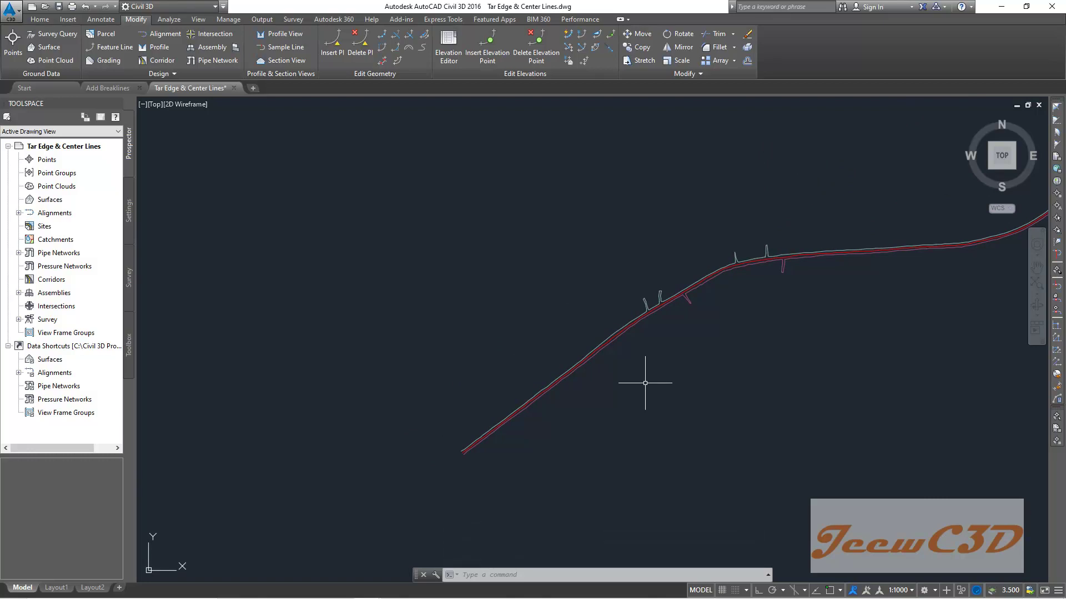
{"action": "scroll", "coordinate": [645, 383], "scroll_direction": "down", "scroll_amount": 4}
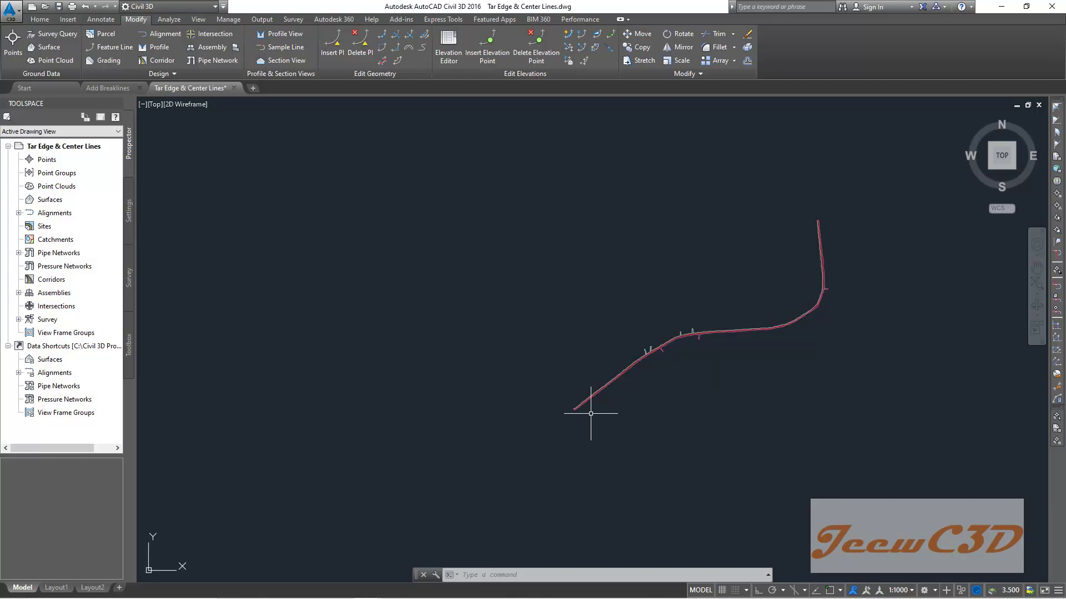
{"action": "scroll", "coordinate": [642, 364], "scroll_direction": "up", "scroll_amount": 5}
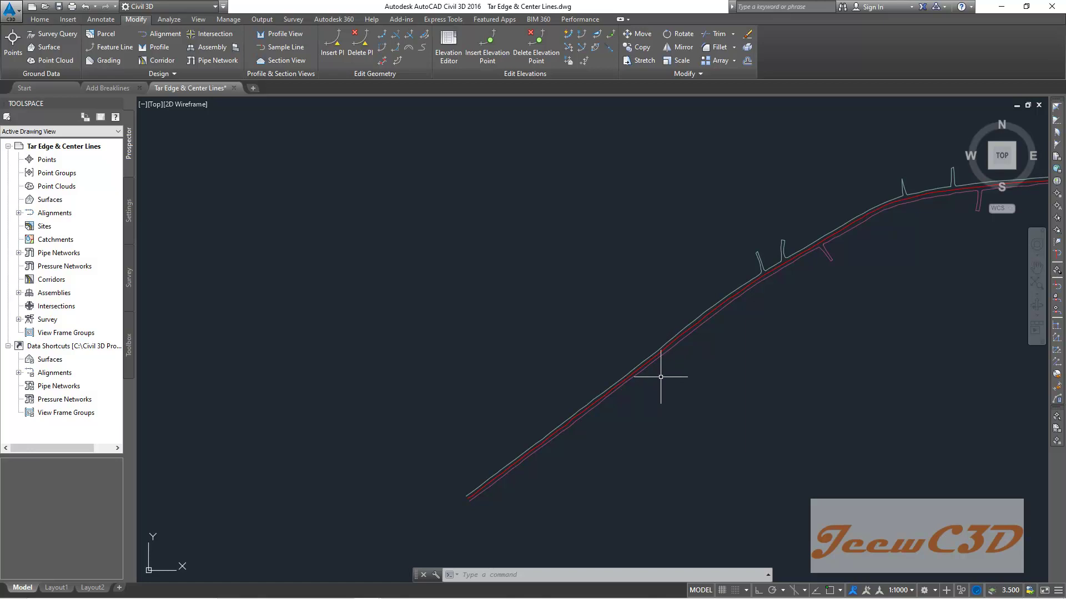
{"action": "left_click", "coordinate": [100, 87]}
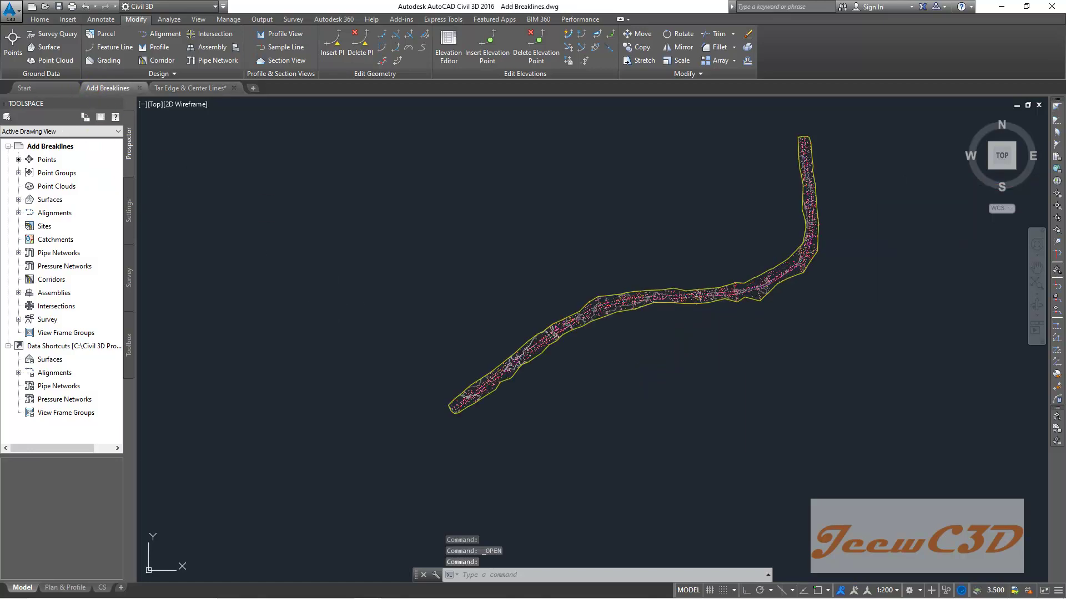
{"action": "scroll", "coordinate": [466, 391], "scroll_direction": "up", "scroll_amount": 6}
{"action": "scroll", "coordinate": [466, 391], "scroll_direction": "up", "scroll_amount": 10}
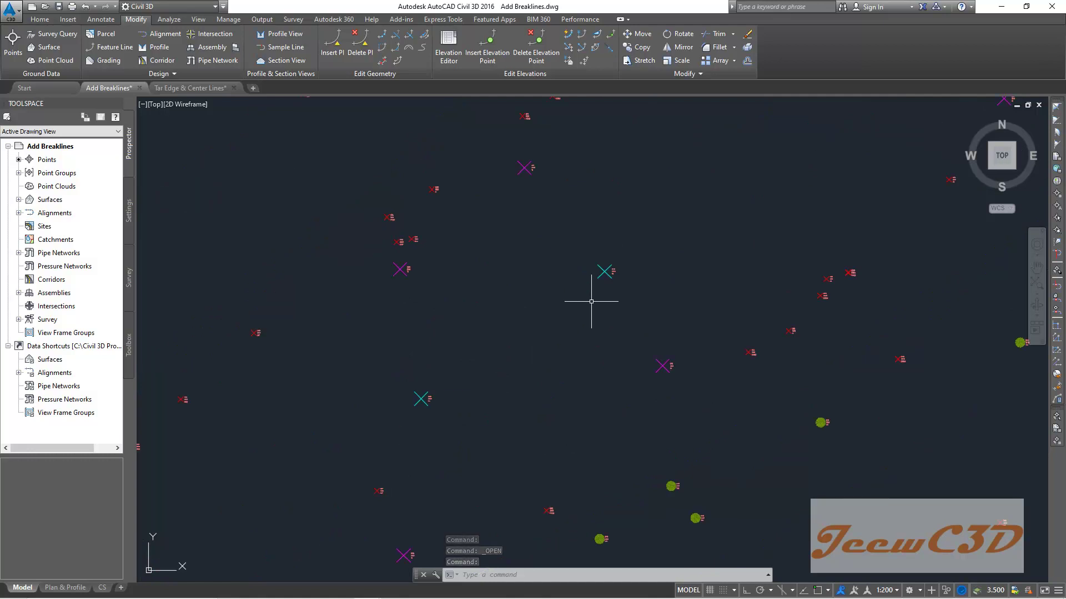
{"action": "scroll", "coordinate": [589, 308], "scroll_direction": "down", "scroll_amount": 8}
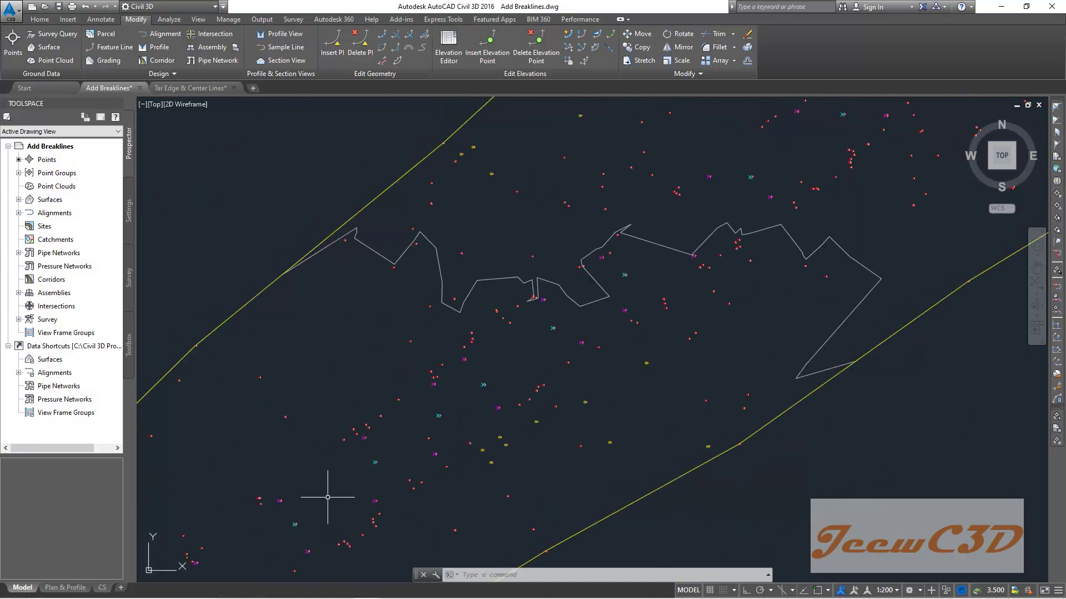
{"action": "scroll", "coordinate": [688, 228], "scroll_direction": "down", "scroll_amount": 2}
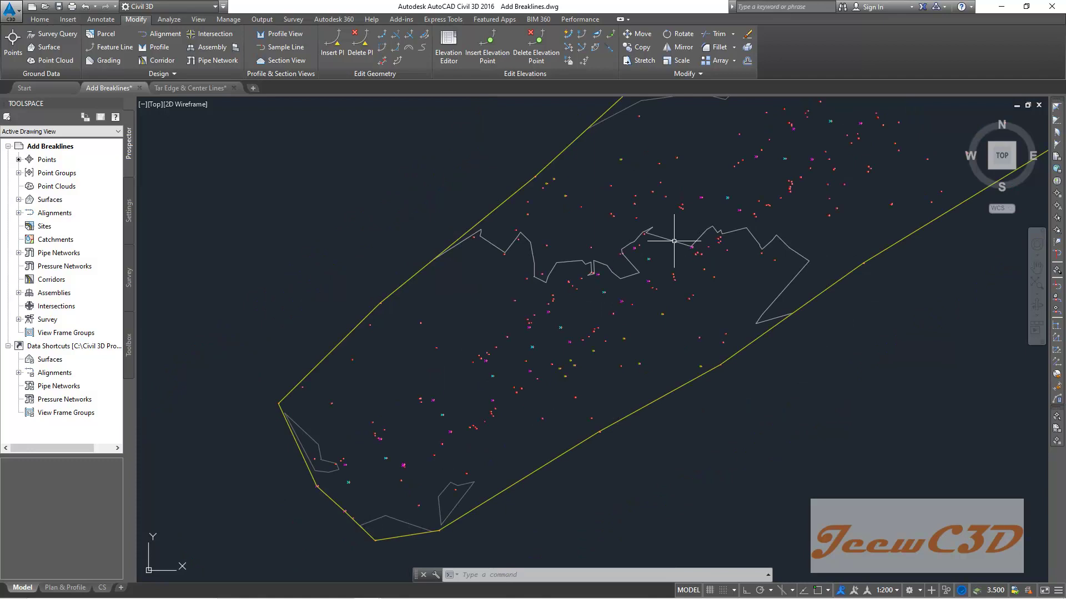
{"action": "left_click", "coordinate": [171, 89]}
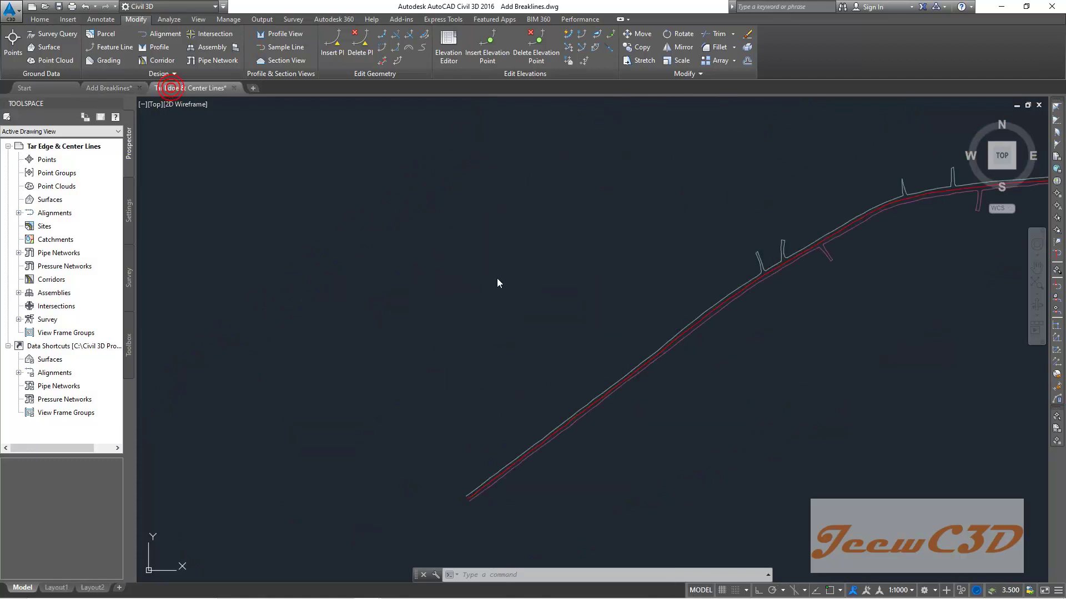
{"action": "scroll", "coordinate": [550, 352], "scroll_direction": "up", "scroll_amount": 3}
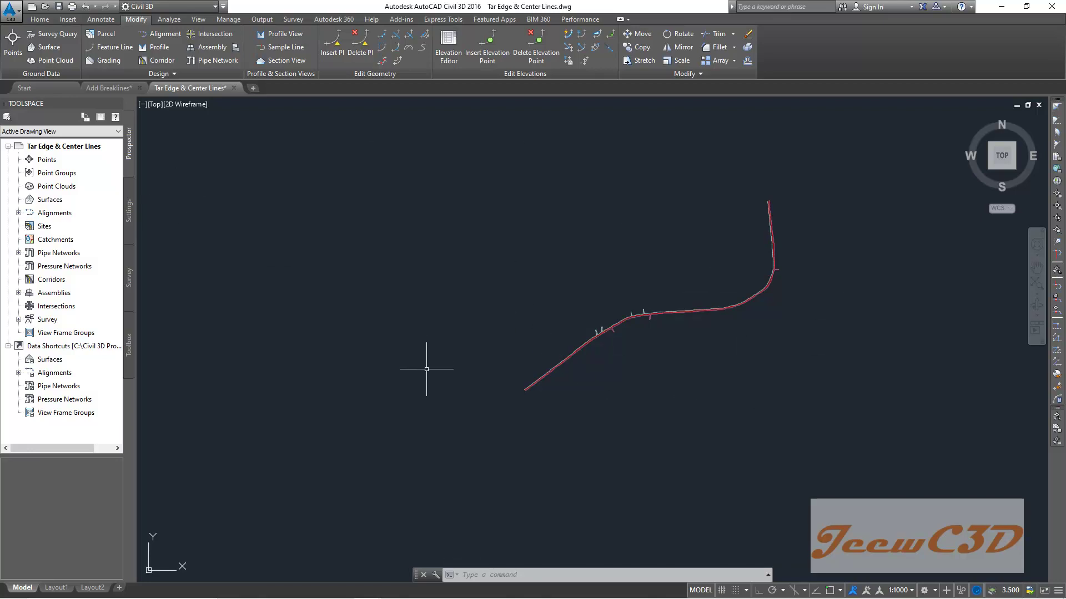
Window-select the three road lines and copy them with base point 0,0,0
{"action": "scroll", "coordinate": [711, 446], "scroll_direction": "down", "scroll_amount": 2}
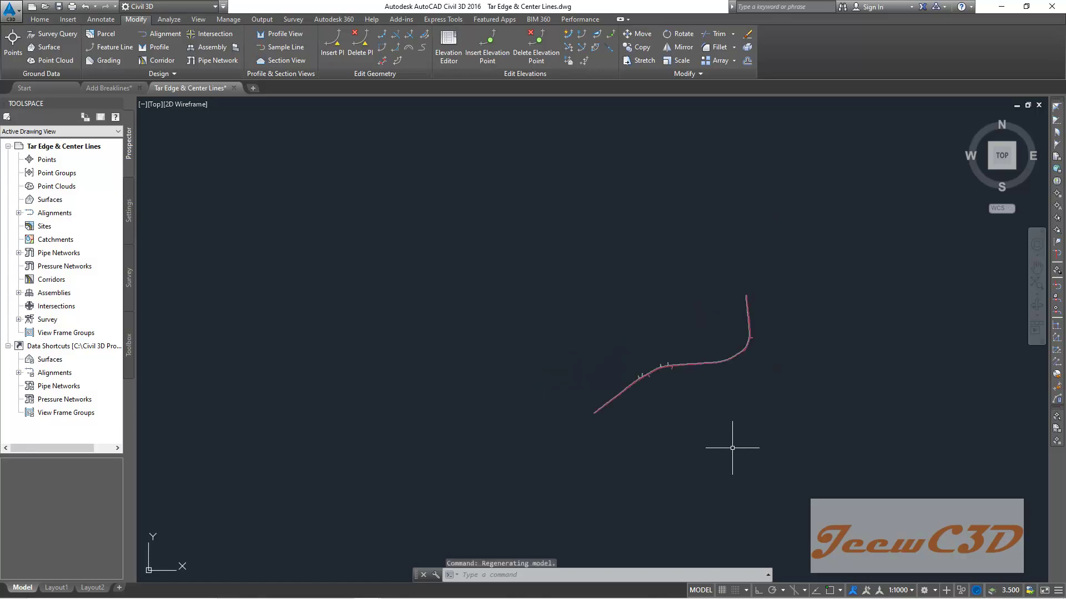
{"action": "left_click", "coordinate": [828, 453]}
{"action": "left_click", "coordinate": [542, 271]}
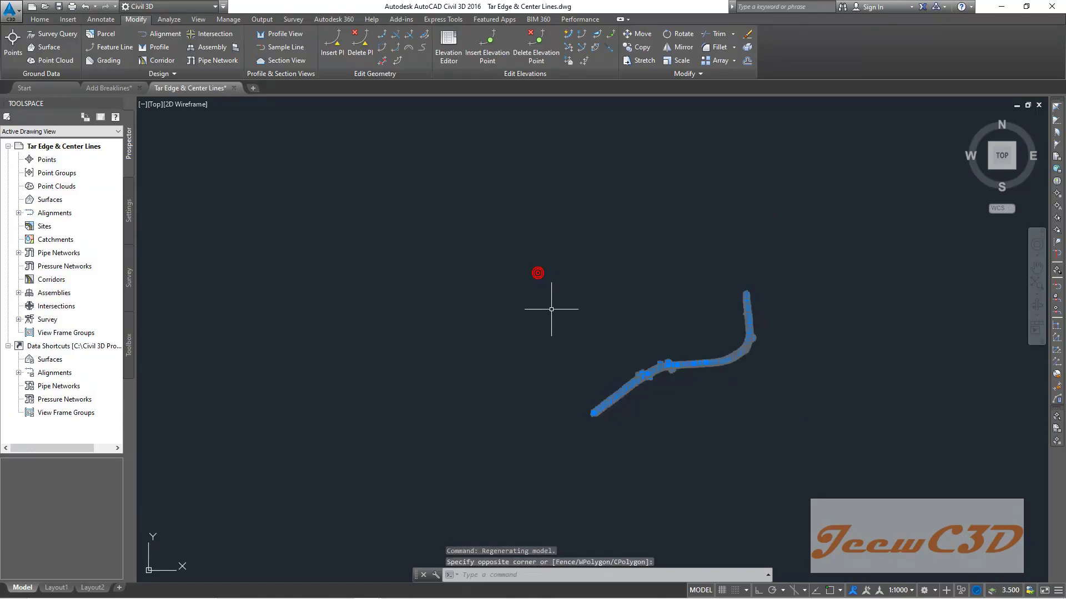
{"action": "right_click", "coordinate": [517, 216]}
{"action": "mouse_move", "coordinate": [561, 249]}
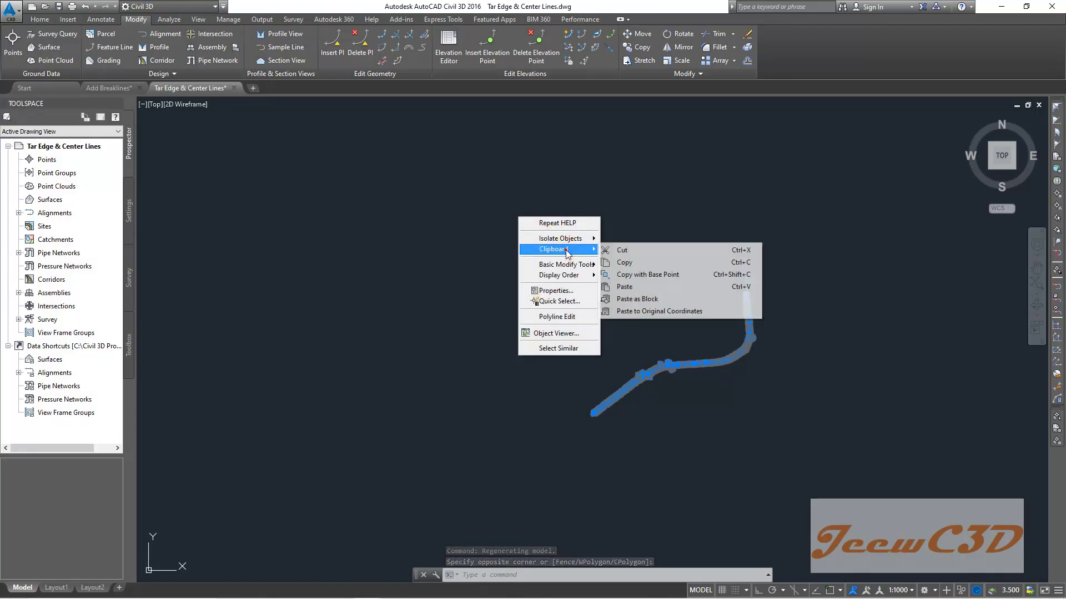
{"action": "left_click", "coordinate": [649, 275]}
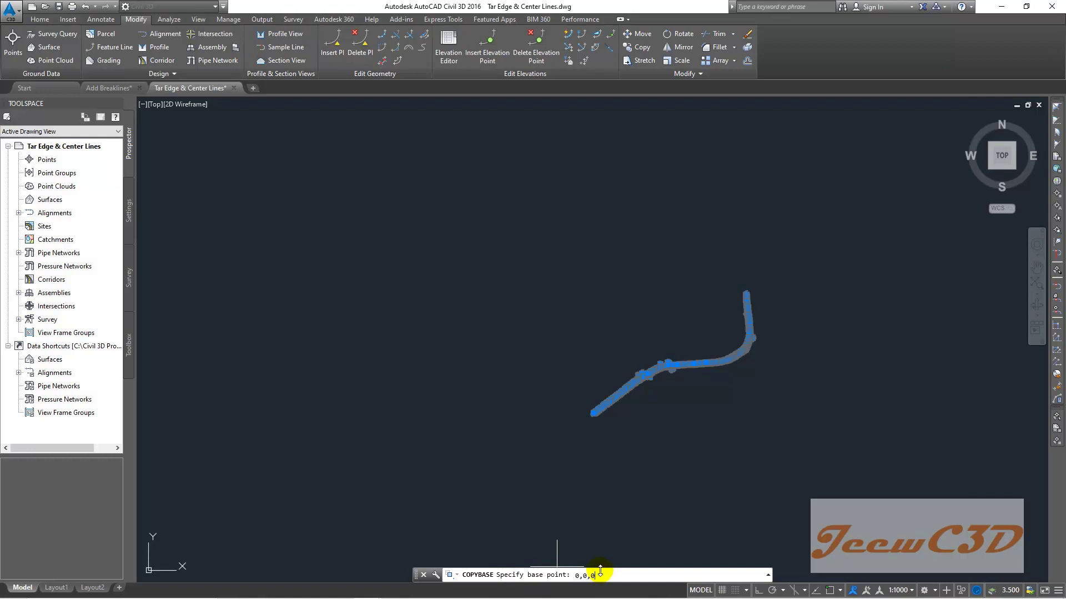
{"action": "key", "text": "Return"}
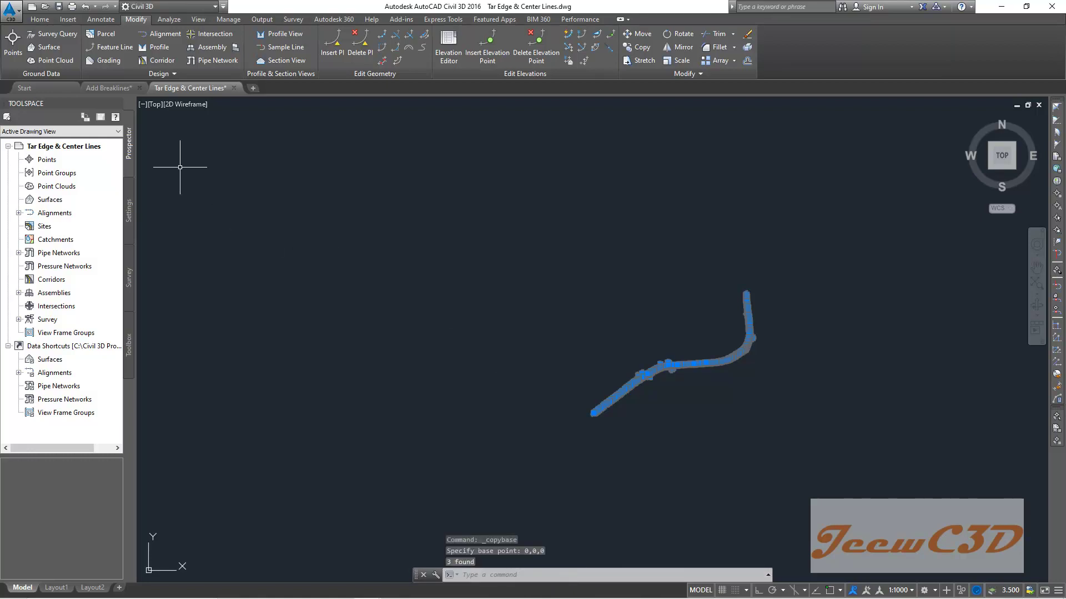
Switch to the Add Breaklines drawing and frame the whole corridor
{"action": "left_click", "coordinate": [107, 88]}
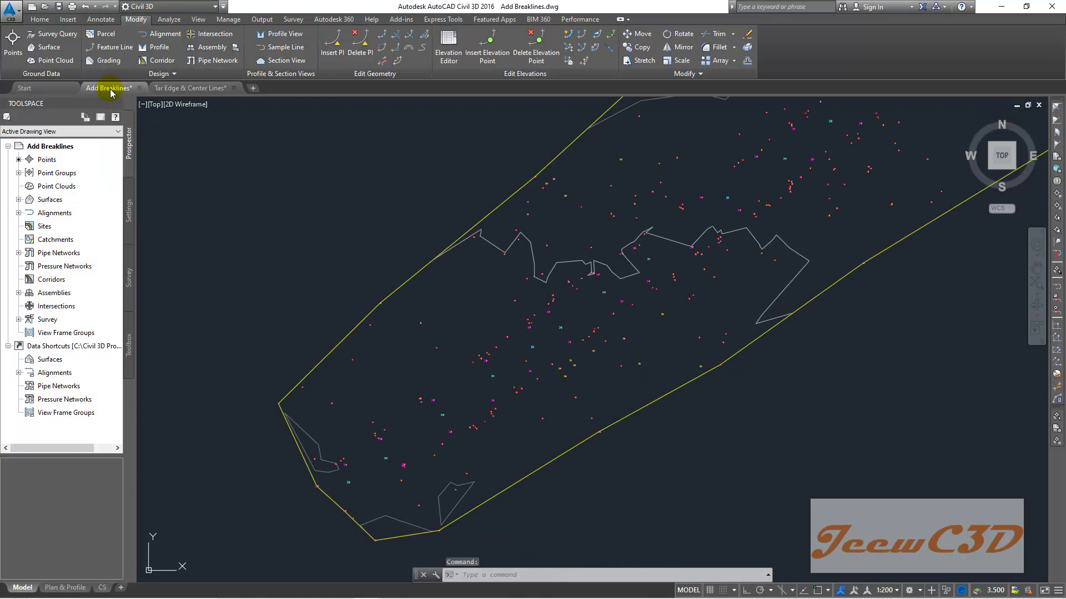
{"action": "scroll", "coordinate": [361, 250], "scroll_direction": "down", "scroll_amount": 6}
{"action": "middle_click_drag", "start_coordinate": [361, 245], "coordinate": [343, 321]}
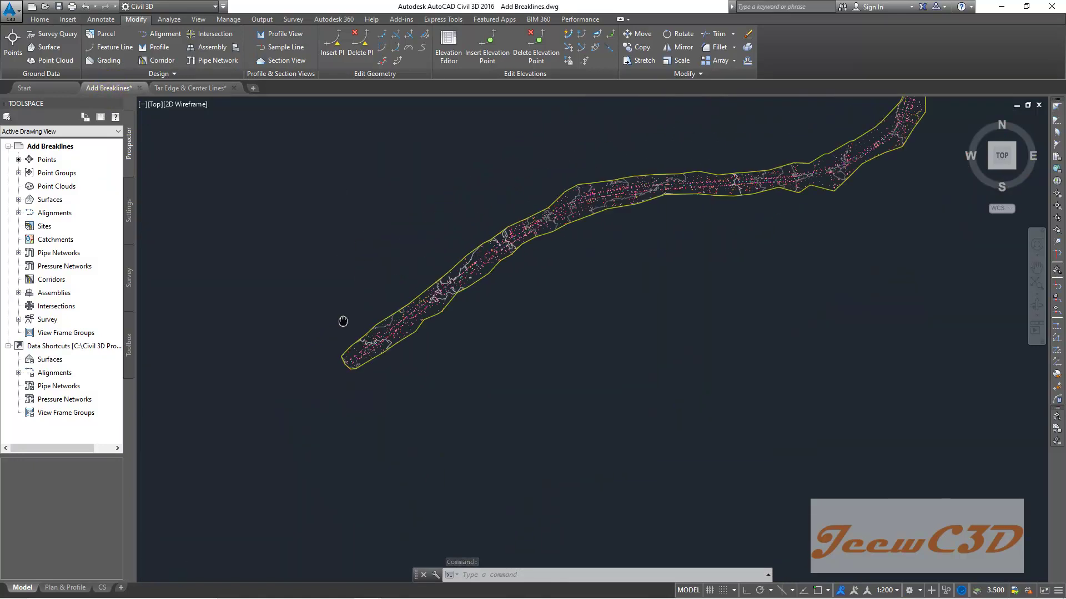
{"action": "scroll", "coordinate": [343, 321], "scroll_direction": "up", "scroll_amount": 3}
Paste the copied road lines at insertion point 0,0,0 over the EG surface
{"action": "right_click", "coordinate": [356, 214]}
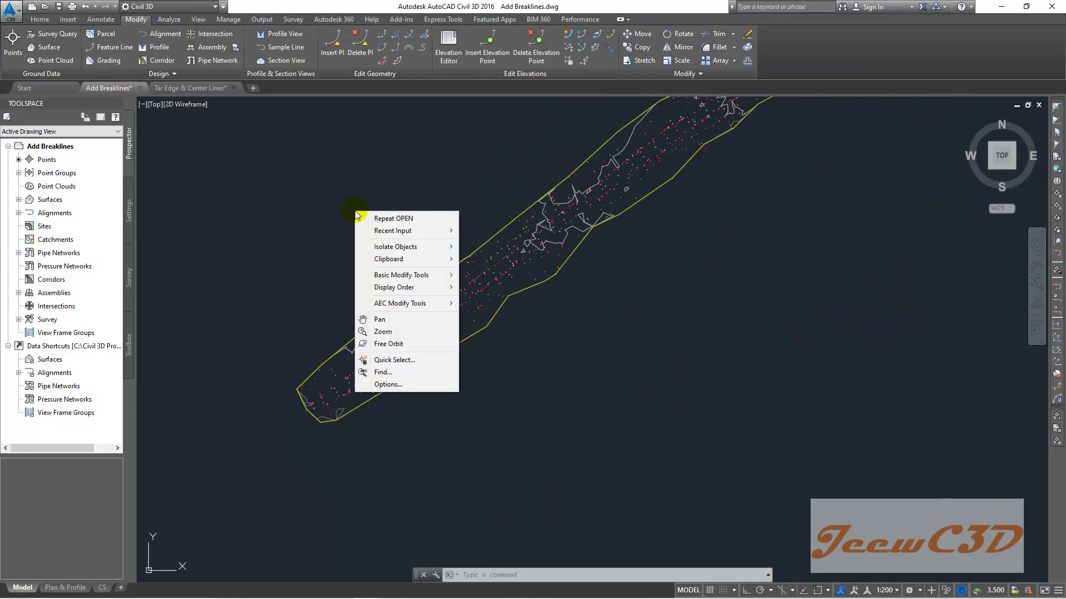
{"action": "mouse_move", "coordinate": [416, 260]}
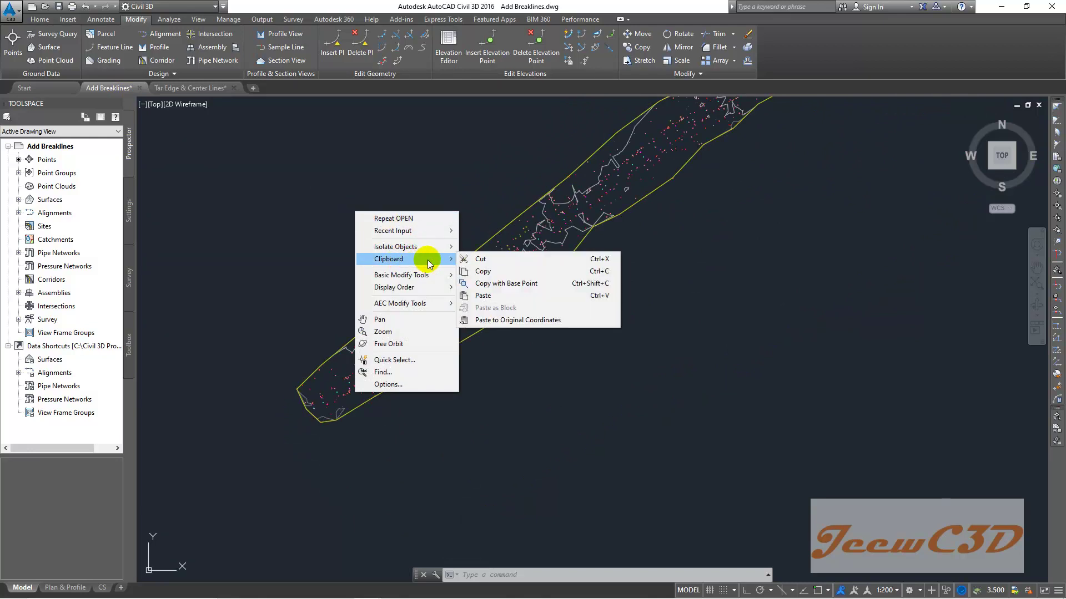
{"action": "left_click", "coordinate": [496, 298]}
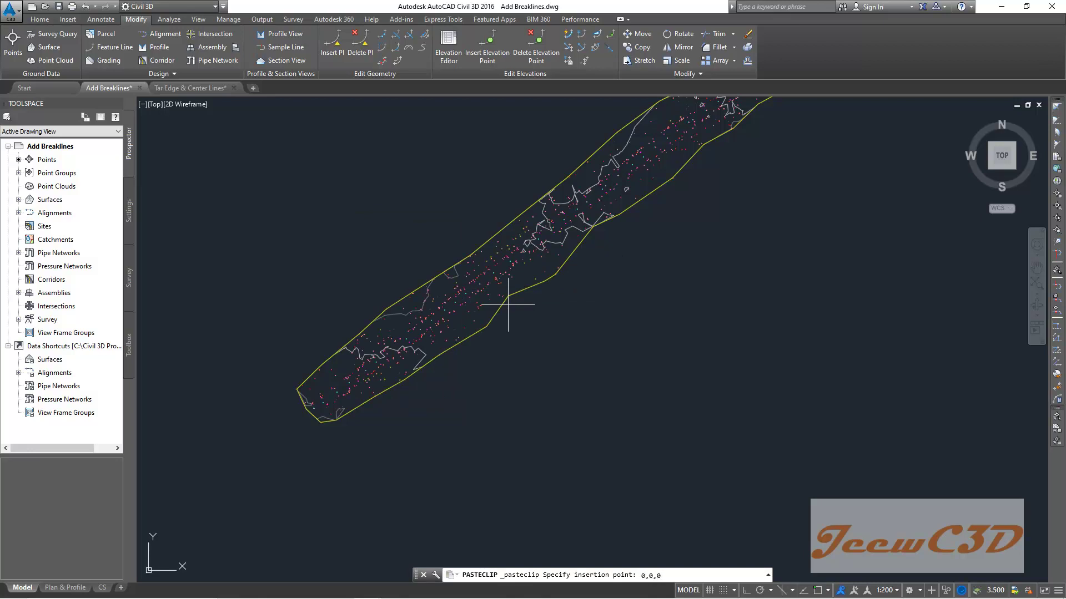
{"action": "left_click", "coordinate": [673, 575]}
{"action": "key", "text": "Return"}
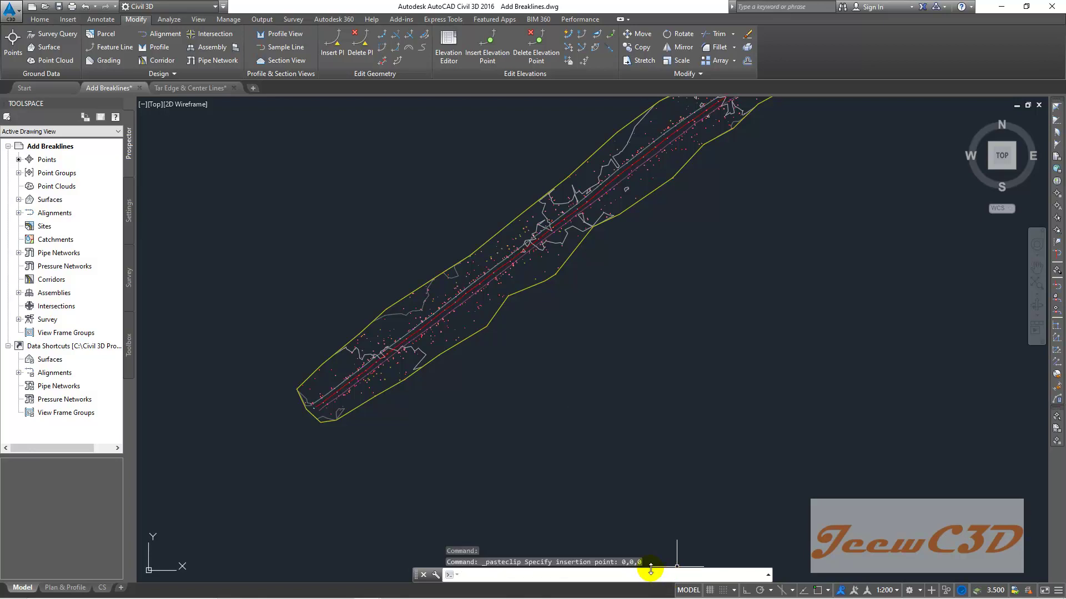
{"action": "scroll", "coordinate": [344, 371], "scroll_direction": "up", "scroll_amount": 4}
{"action": "scroll", "coordinate": [428, 409], "scroll_direction": "up", "scroll_amount": 2}
{"action": "scroll", "coordinate": [553, 344], "scroll_direction": "down", "scroll_amount": 5}
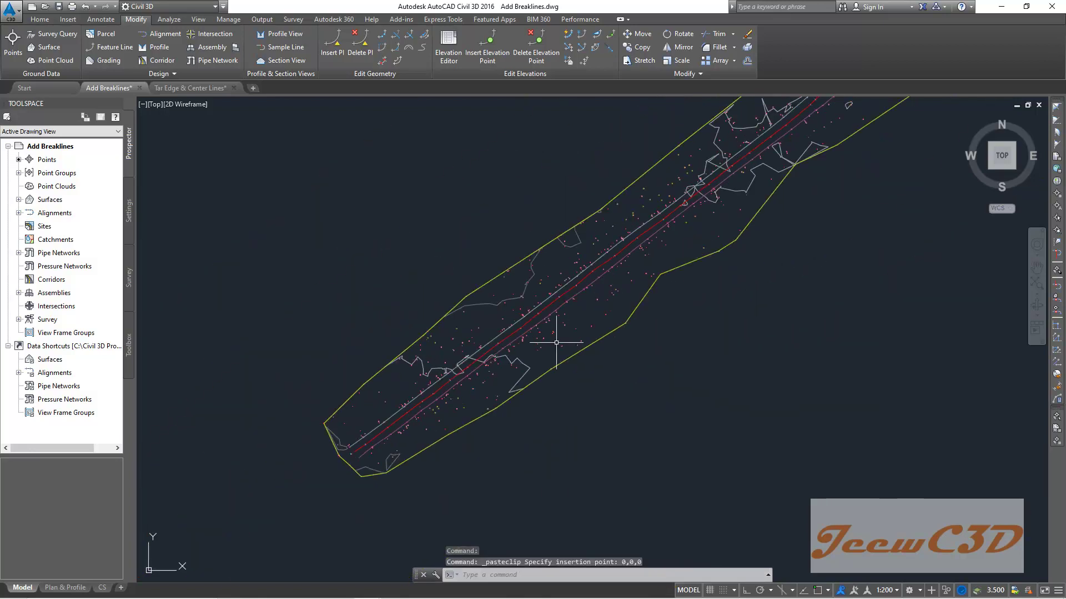
{"action": "middle_click_drag", "start_coordinate": [554, 345], "coordinate": [504, 376]}
{"action": "scroll", "coordinate": [554, 337], "scroll_direction": "down", "scroll_amount": 1}
{"action": "scroll", "coordinate": [554, 337], "scroll_direction": "up", "scroll_amount": 5}
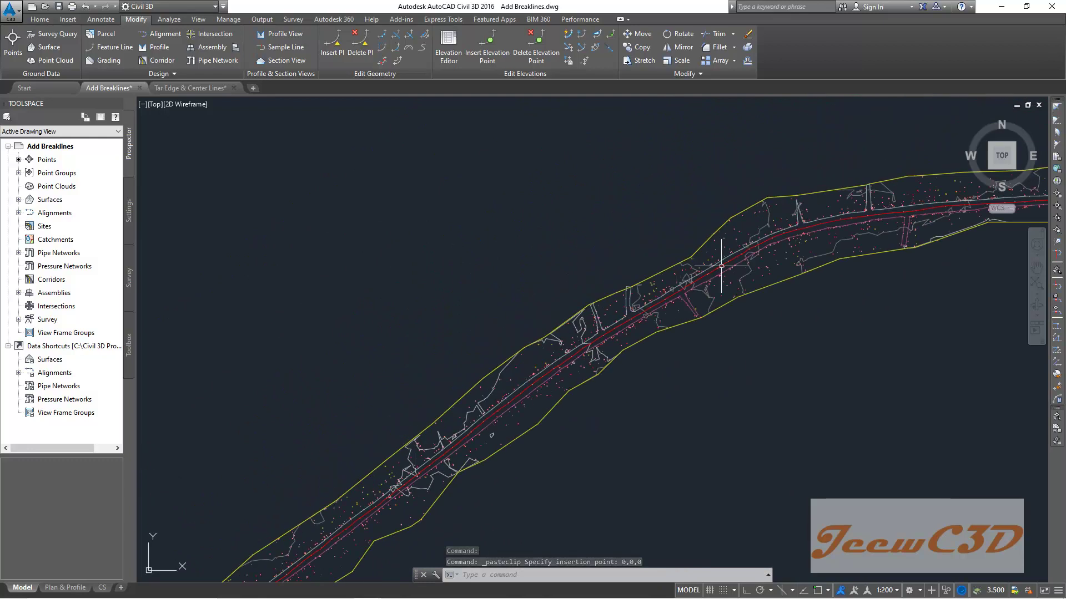
{"action": "scroll", "coordinate": [515, 354], "scroll_direction": "up", "scroll_amount": 2}
{"action": "scroll", "coordinate": [566, 321], "scroll_direction": "down", "scroll_amount": 3}
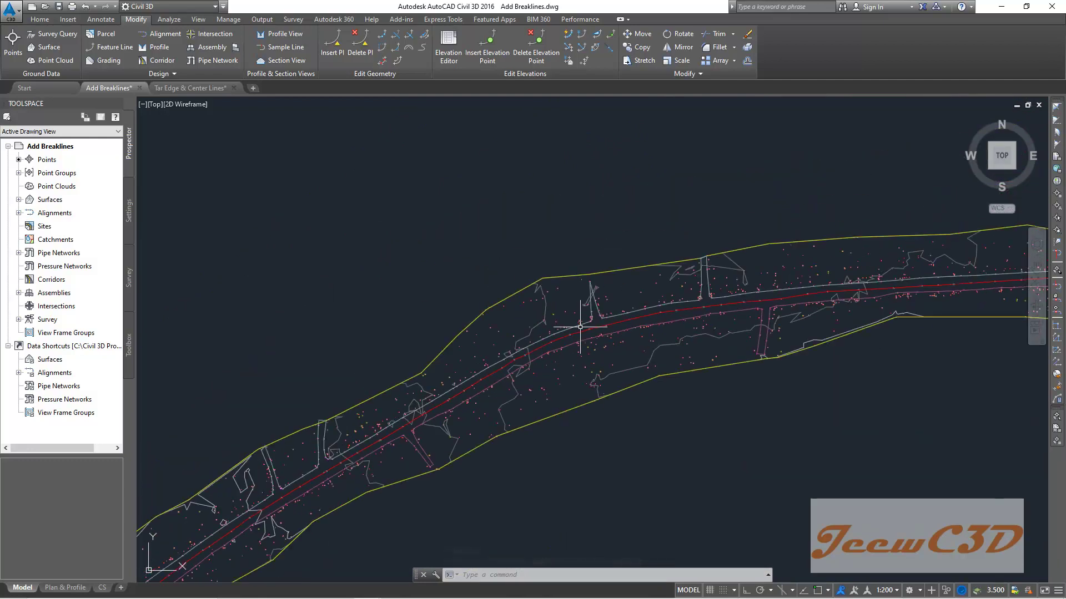
{"action": "scroll", "coordinate": [555, 328], "scroll_direction": "up", "scroll_amount": 1}
{"action": "scroll", "coordinate": [574, 321], "scroll_direction": "up", "scroll_amount": 2}
{"action": "scroll", "coordinate": [583, 316], "scroll_direction": "down", "scroll_amount": 5}
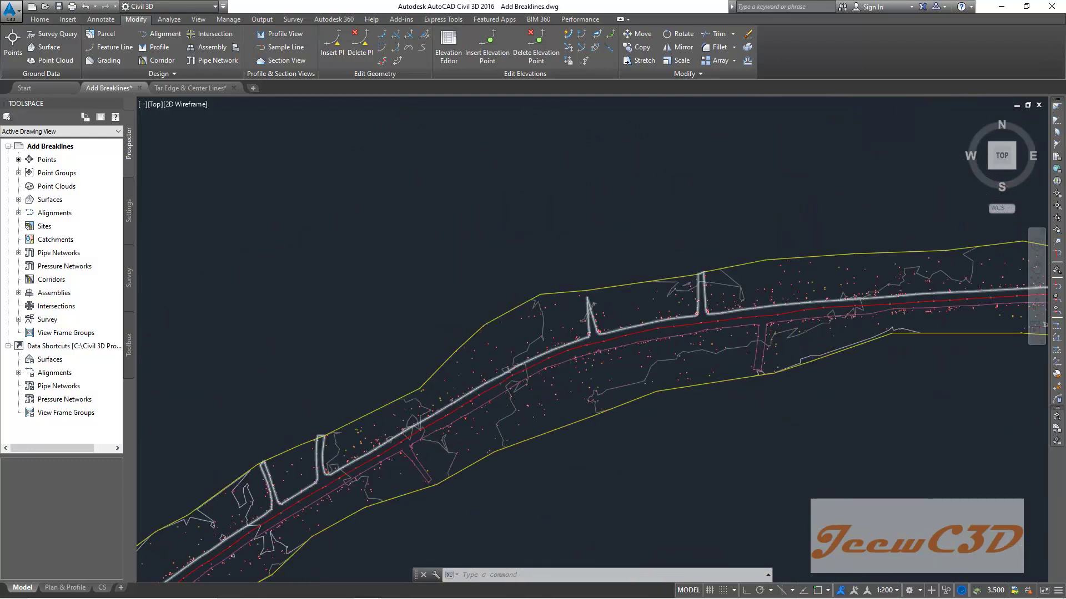
{"action": "middle_click_drag", "start_coordinate": [533, 311], "coordinate": [500, 330]}
{"action": "scroll", "coordinate": [528, 298], "scroll_direction": "up", "scroll_amount": 8}
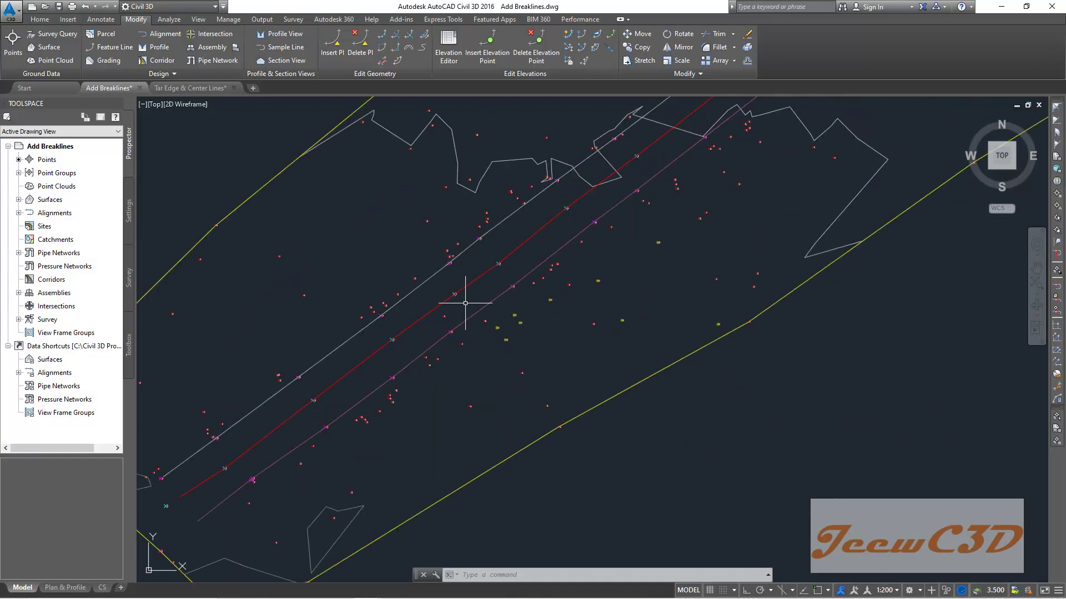
{"action": "scroll", "coordinate": [475, 304], "scroll_direction": "up", "scroll_amount": 4}
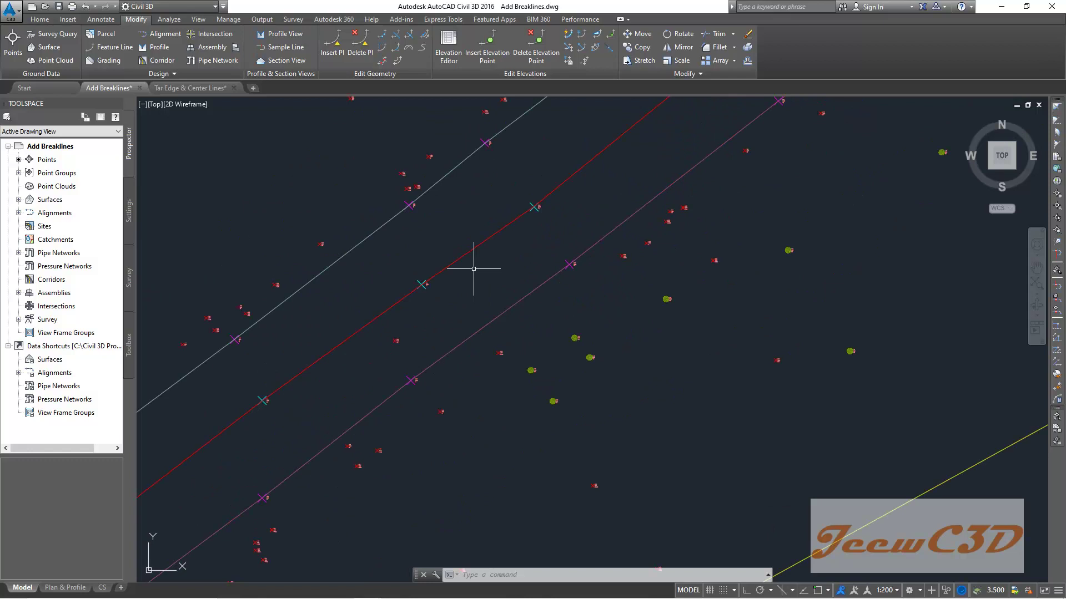
{"action": "mouse_move", "coordinate": [484, 271]}
{"action": "scroll", "coordinate": [452, 311], "scroll_direction": "down", "scroll_amount": 3}
{"action": "middle_click_drag", "start_coordinate": [452, 311], "coordinate": [558, 274]}
{"action": "mouse_move", "coordinate": [558, 273]}
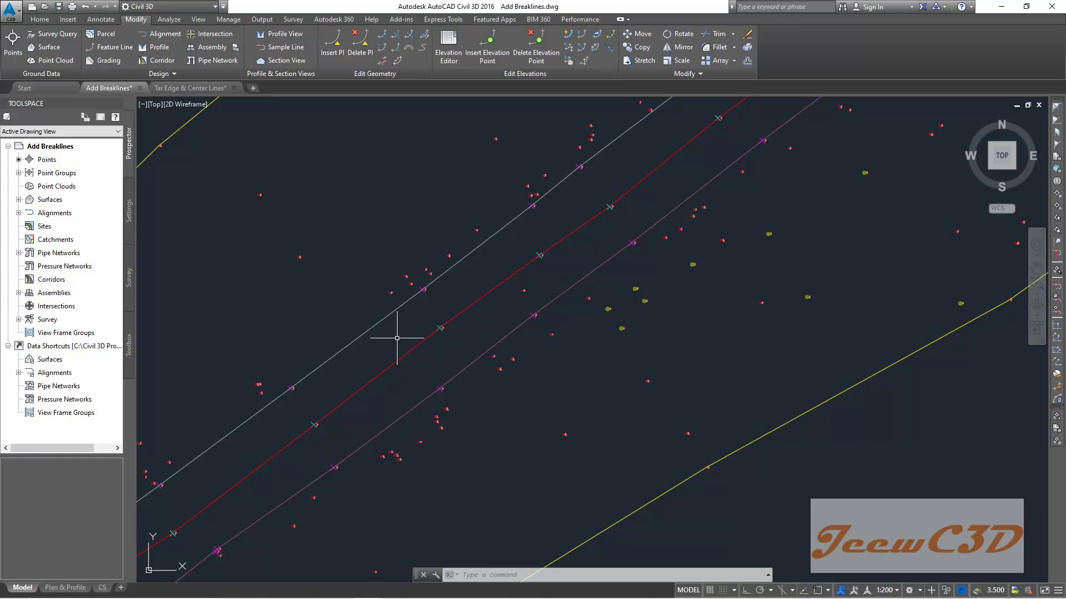
Pan to the corridor's lower end and select the EG surface boundary
{"action": "scroll", "coordinate": [393, 341], "scroll_direction": "down", "scroll_amount": 2}
{"action": "middle_click_drag", "start_coordinate": [381, 345], "coordinate": [482, 297]}
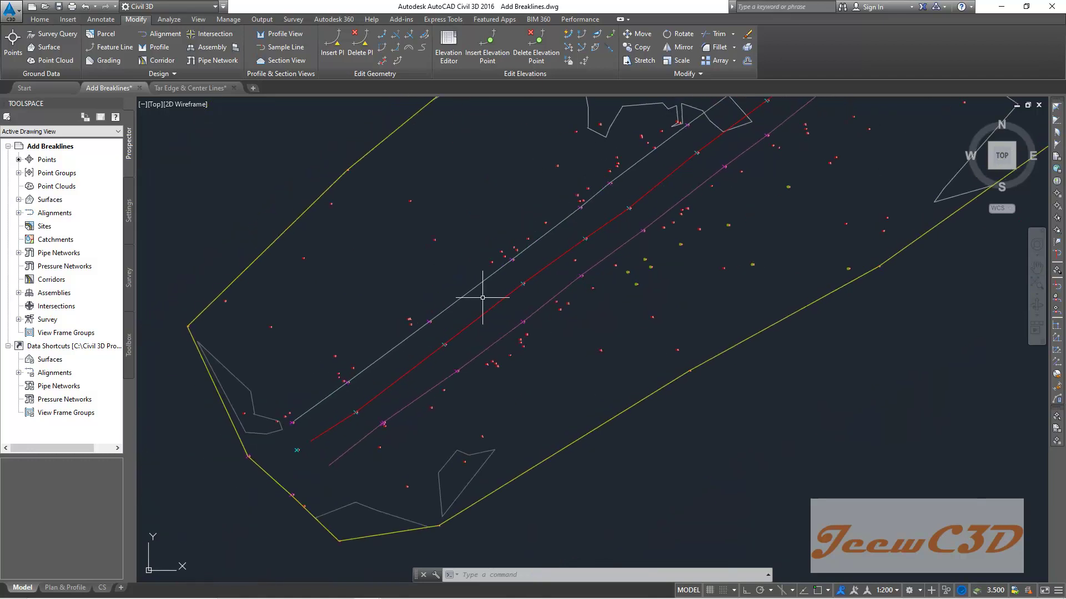
{"action": "mouse_move", "coordinate": [482, 297]}
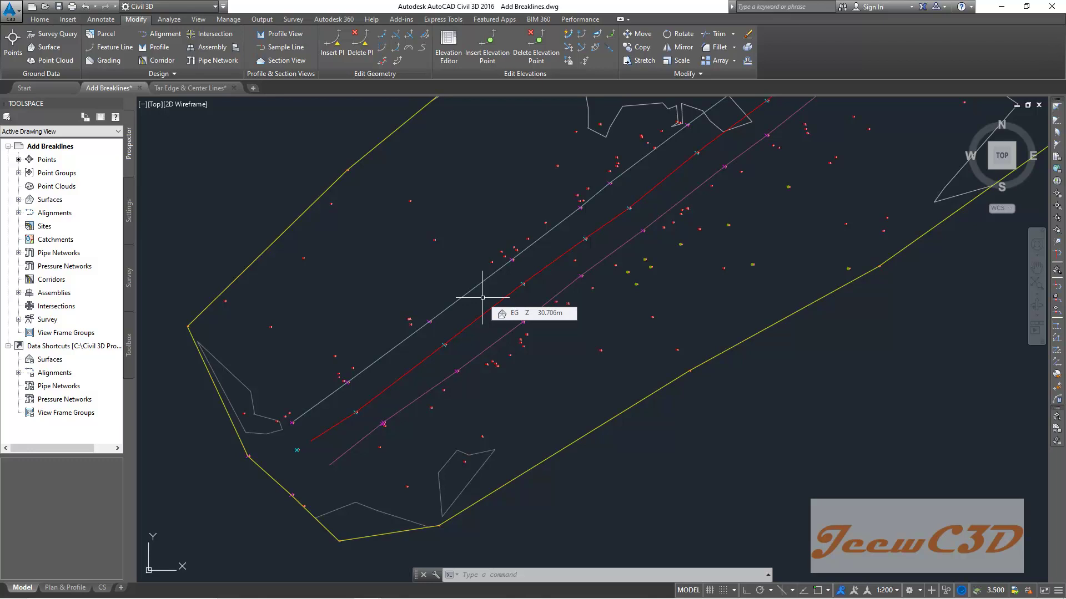
{"action": "scroll", "coordinate": [482, 298], "scroll_direction": "down", "scroll_amount": 4}
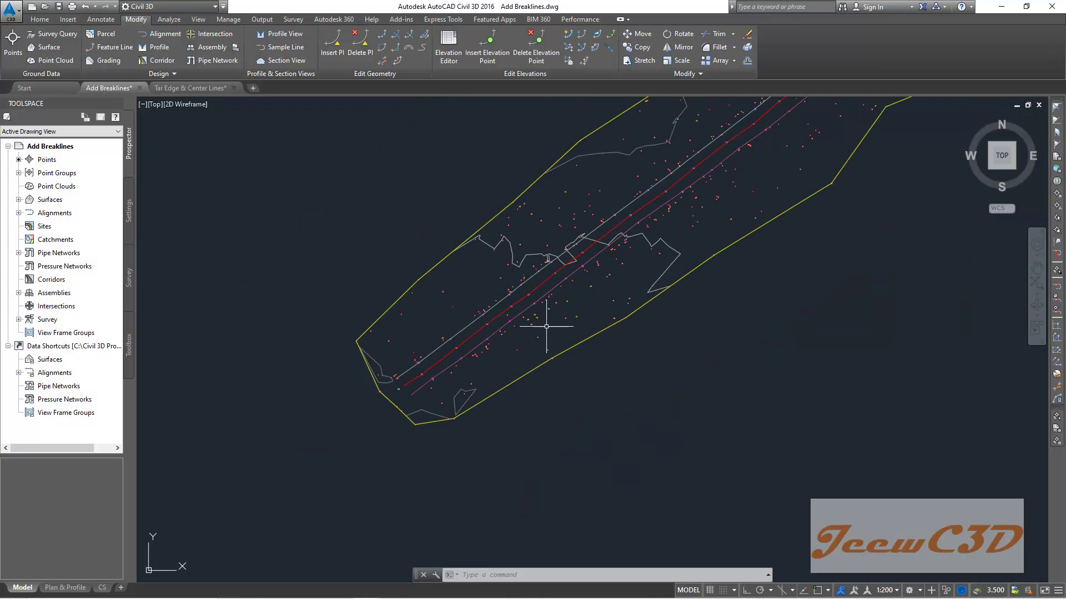
{"action": "scroll", "coordinate": [542, 333], "scroll_direction": "up", "scroll_amount": 1}
{"action": "scroll", "coordinate": [543, 375], "scroll_direction": "up", "scroll_amount": 4}
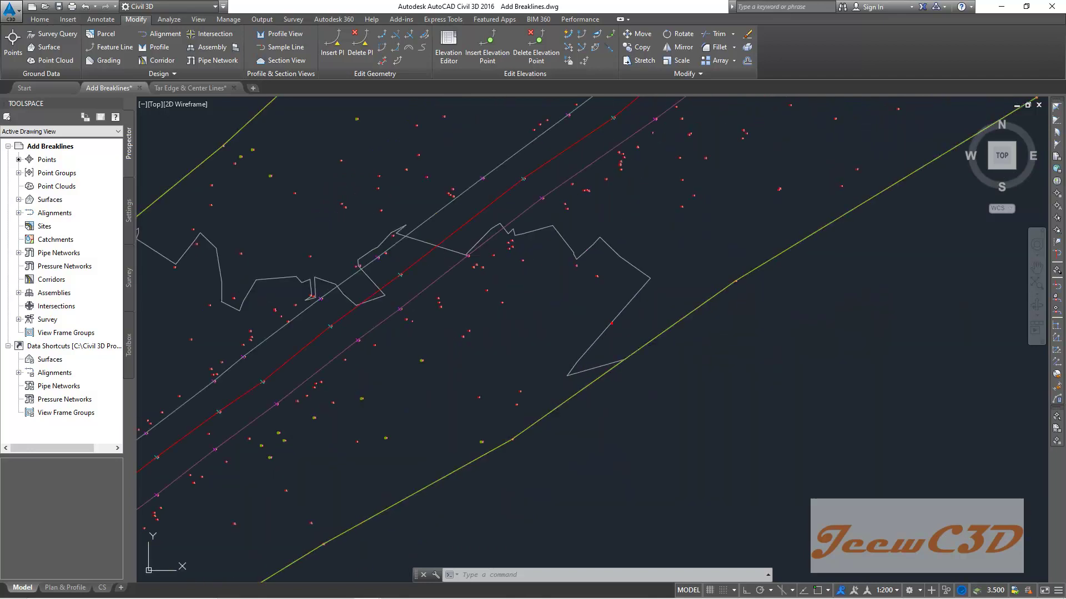
{"action": "left_click", "coordinate": [609, 326]}
{"action": "scroll", "coordinate": [579, 343], "scroll_direction": "down", "scroll_amount": 3}
{"action": "scroll", "coordinate": [579, 343], "scroll_direction": "down", "scroll_amount": 2}
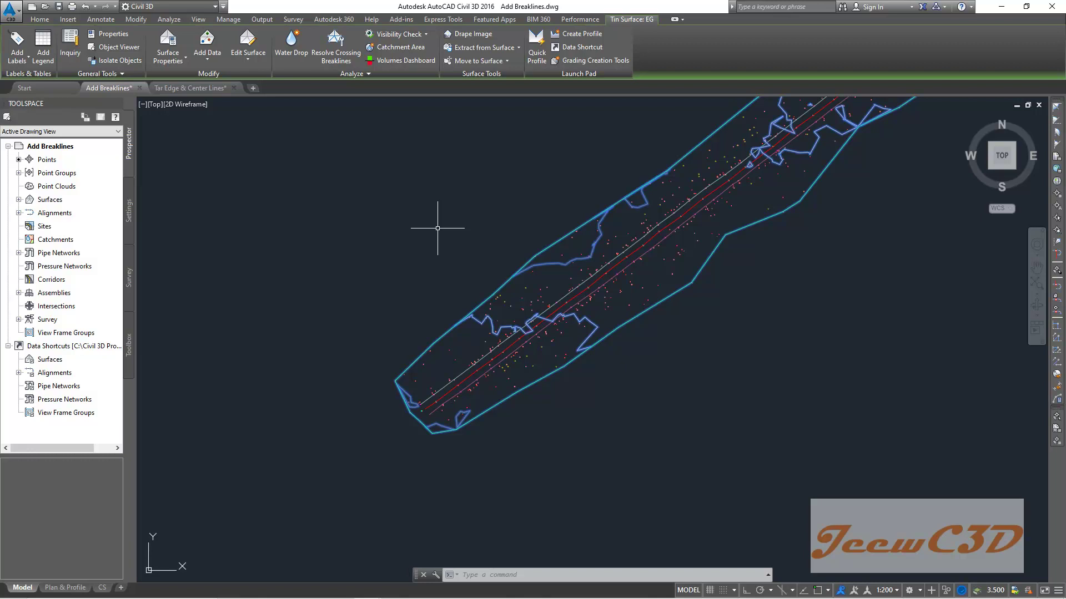
Clear the selection and reselect Tin Surface: EG by its boundary
{"action": "key", "text": "Escape"}
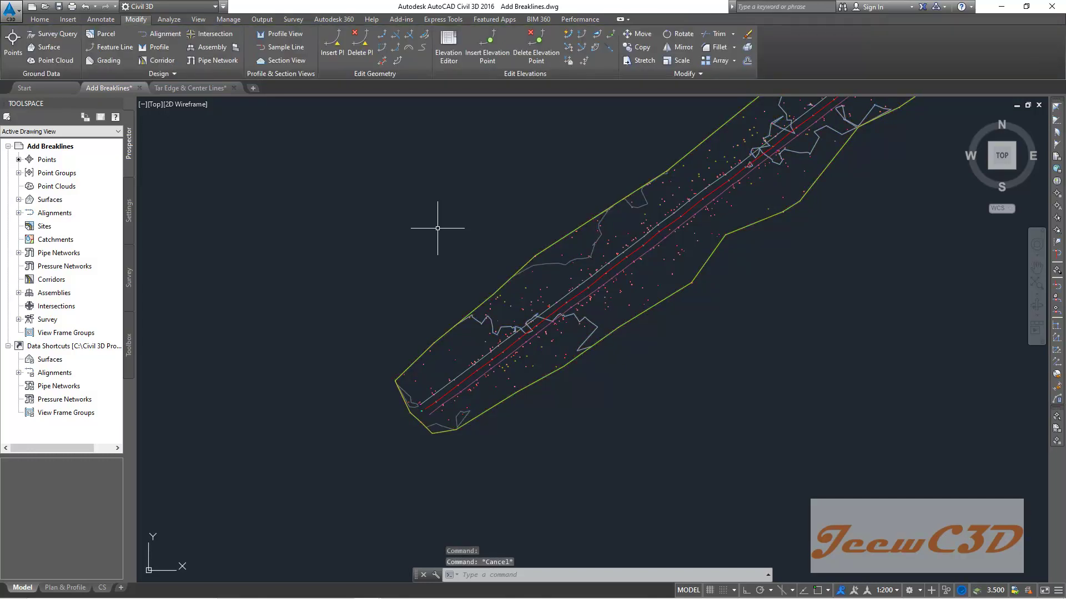
{"action": "key", "text": "Escape"}
{"action": "key", "text": "Escape"}
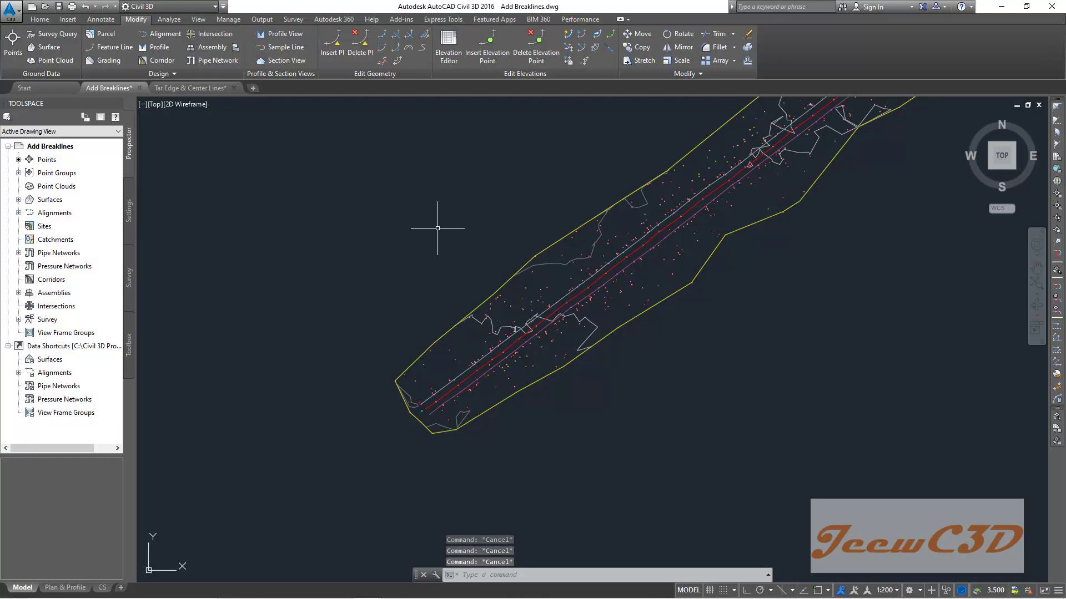
{"action": "scroll", "coordinate": [596, 339], "scroll_direction": "up", "scroll_amount": 4}
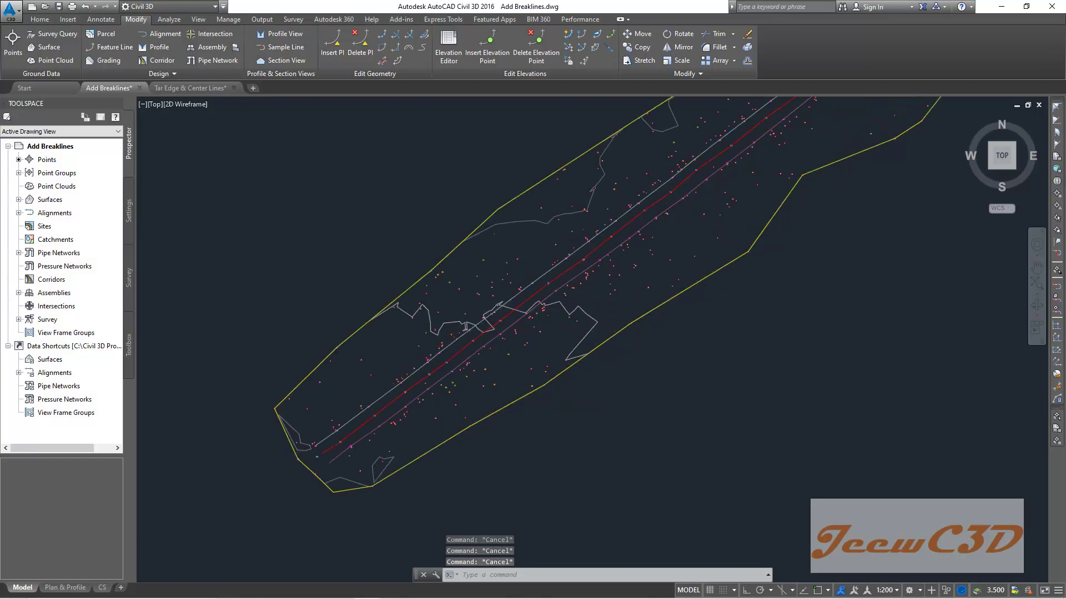
{"action": "left_click", "coordinate": [593, 323]}
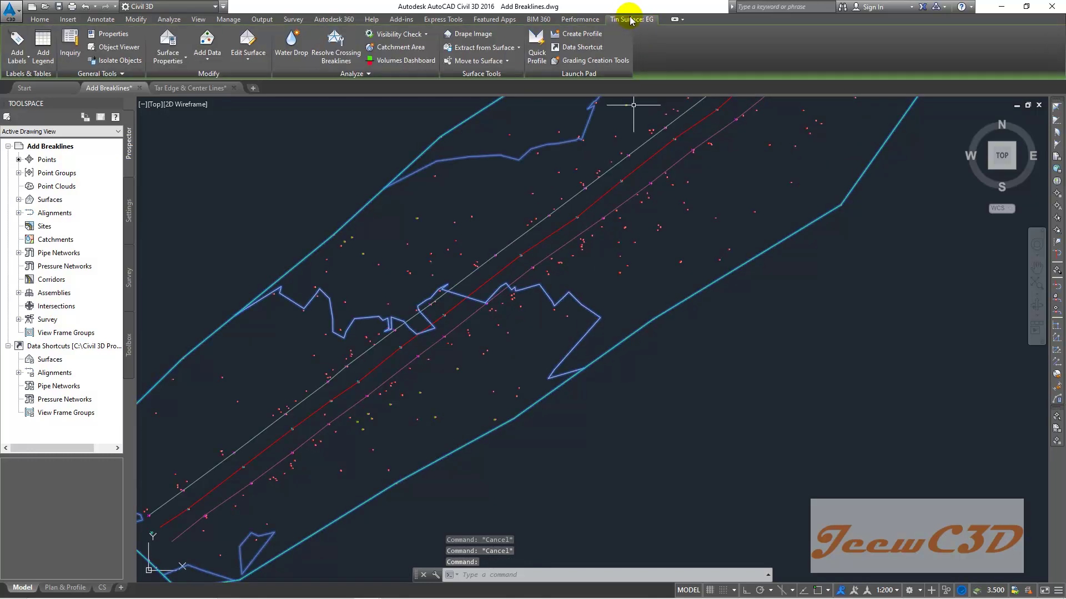
{"action": "right_click", "coordinate": [482, 200]}
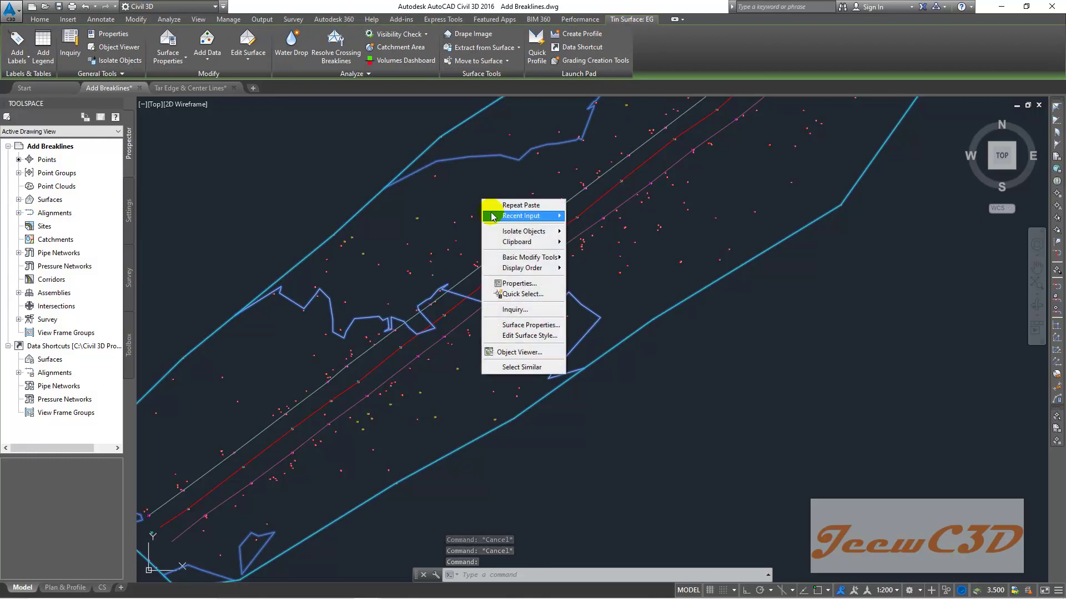
{"action": "left_click", "coordinate": [525, 351]}
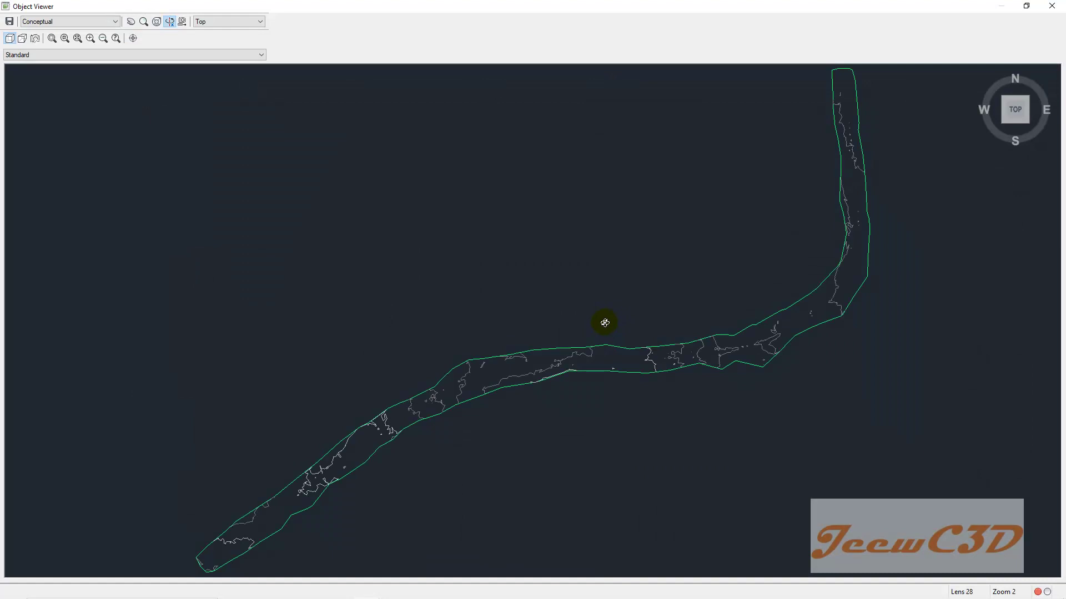
{"action": "mouse_move", "coordinate": [605, 322]}
{"action": "left_mouse_down"}
{"action": "mouse_move", "coordinate": [677, 269]}
{"action": "mouse_move", "coordinate": [596, 287]}
{"action": "mouse_move", "coordinate": [627, 262]}
{"action": "mouse_move", "coordinate": [611, 261]}
{"action": "mouse_move", "coordinate": [606, 268]}
{"action": "mouse_move", "coordinate": [638, 256]}
{"action": "mouse_move", "coordinate": [625, 221]}
{"action": "mouse_move", "coordinate": [558, 257]}
{"action": "left_mouse_up"}
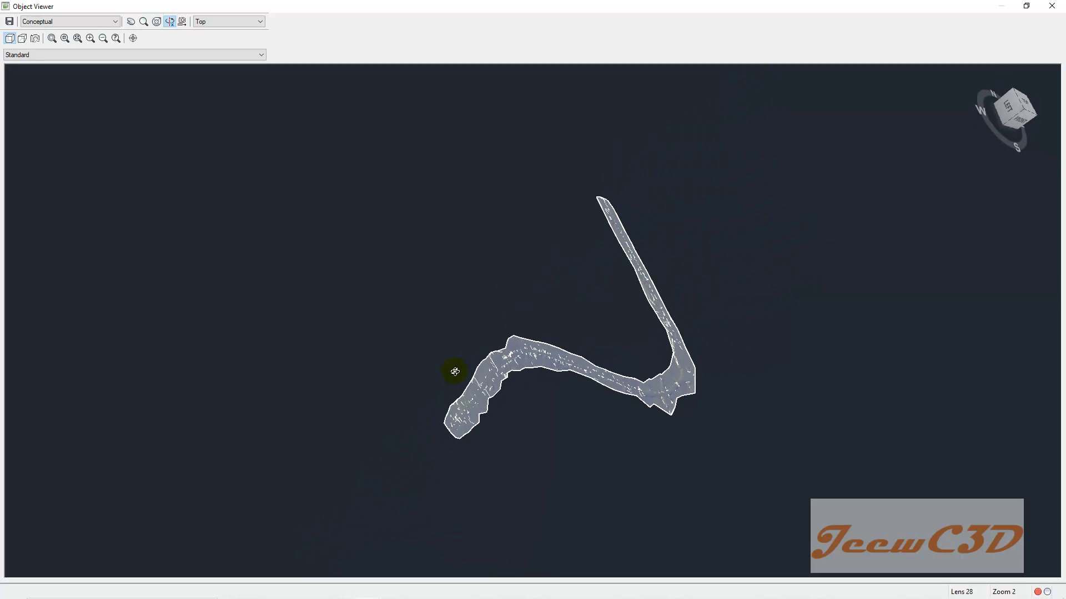
{"action": "scroll", "coordinate": [483, 390], "scroll_direction": "up", "scroll_amount": 2}
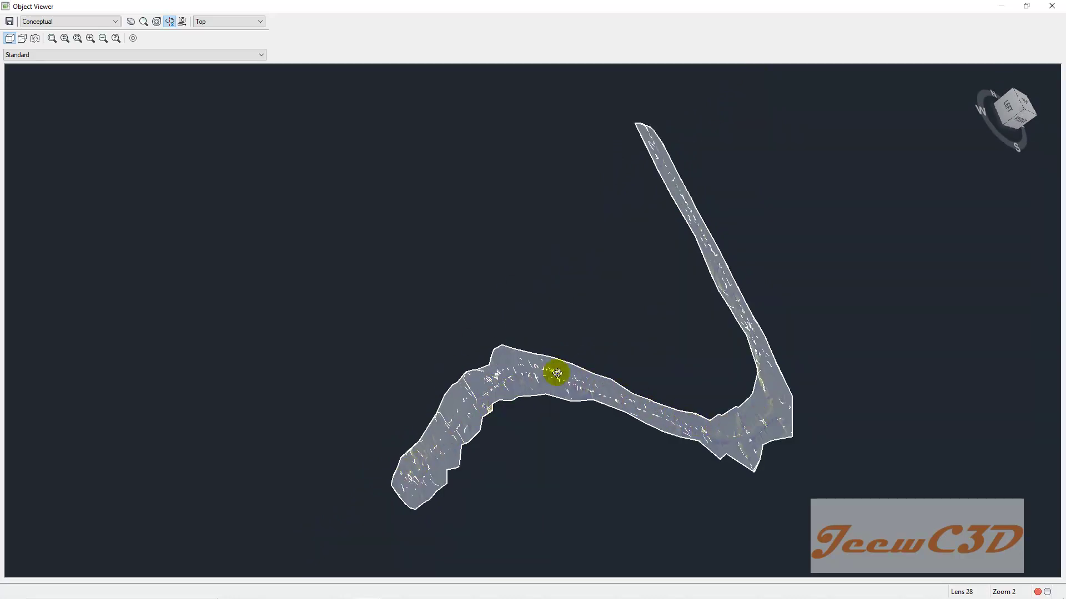
{"action": "scroll", "coordinate": [416, 472], "scroll_direction": "up", "scroll_amount": 3}
{"action": "left_click_drag", "start_coordinate": [625, 333], "coordinate": [571, 314]}
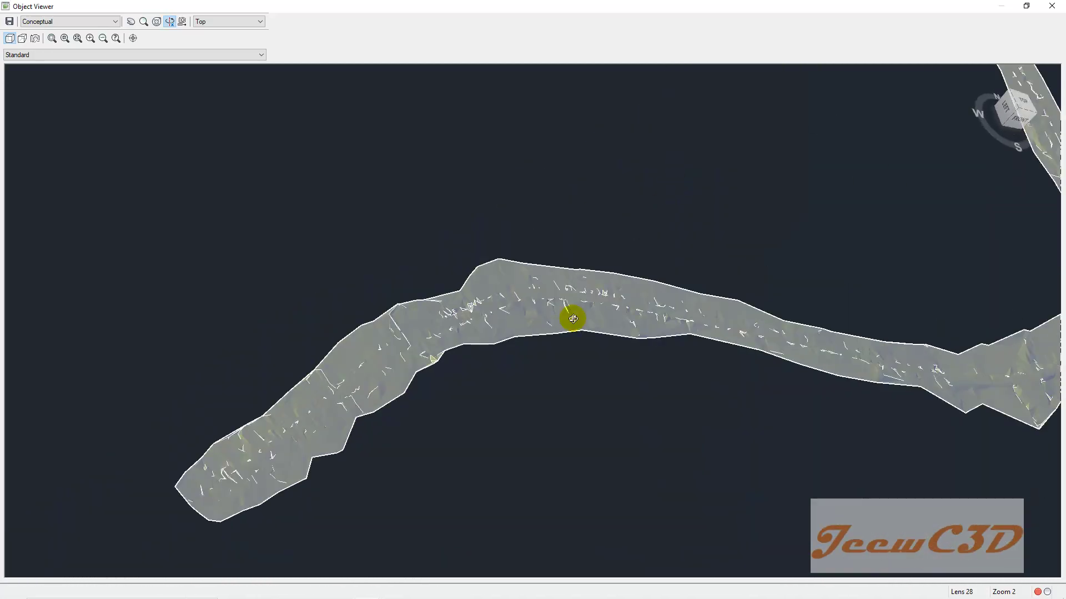
{"action": "left_click_drag", "start_coordinate": [538, 394], "coordinate": [571, 302]}
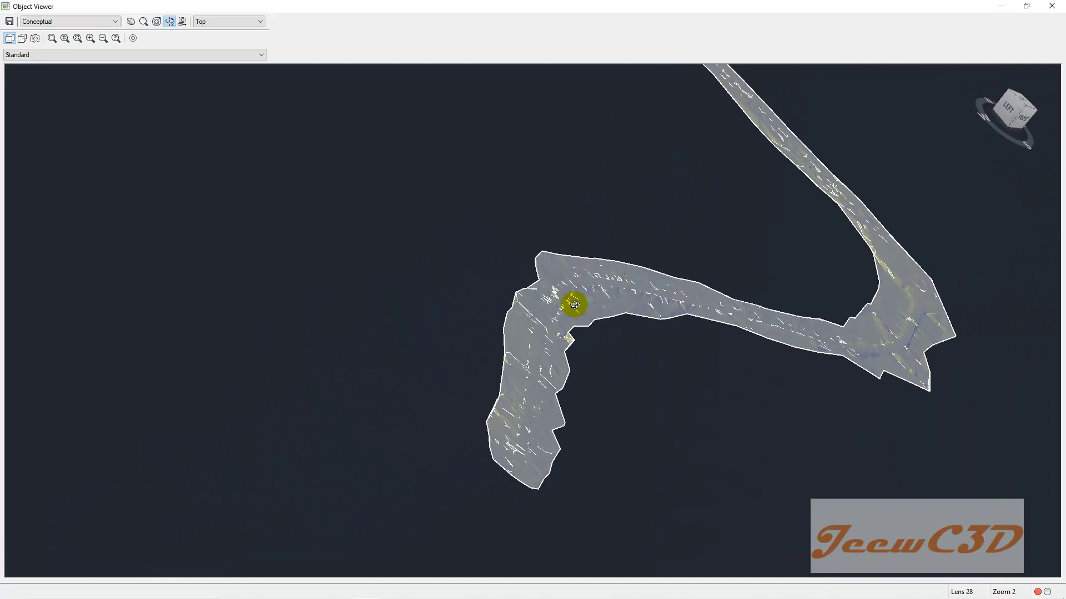
{"action": "scroll", "coordinate": [570, 301], "scroll_direction": "up", "scroll_amount": 3}
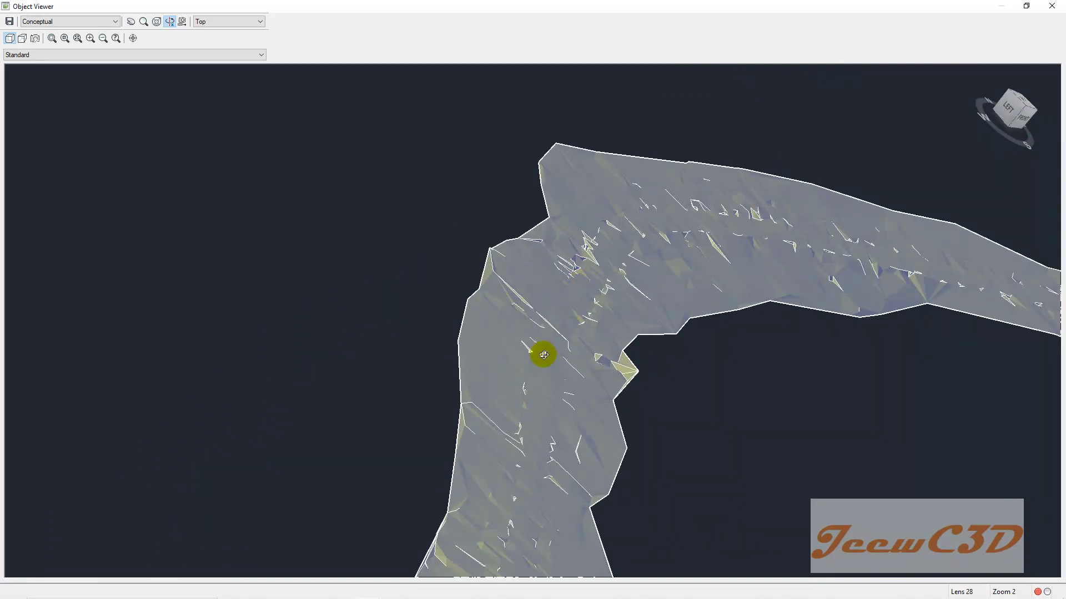
{"action": "scroll", "coordinate": [644, 247], "scroll_direction": "down", "scroll_amount": 2}
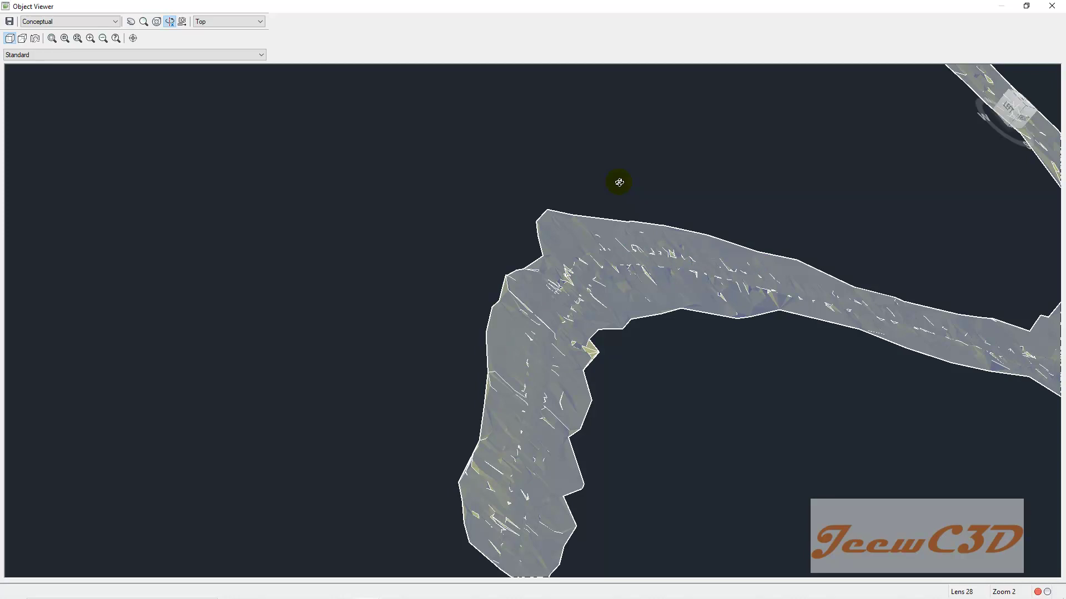
{"action": "left_click", "coordinate": [1052, 7]}
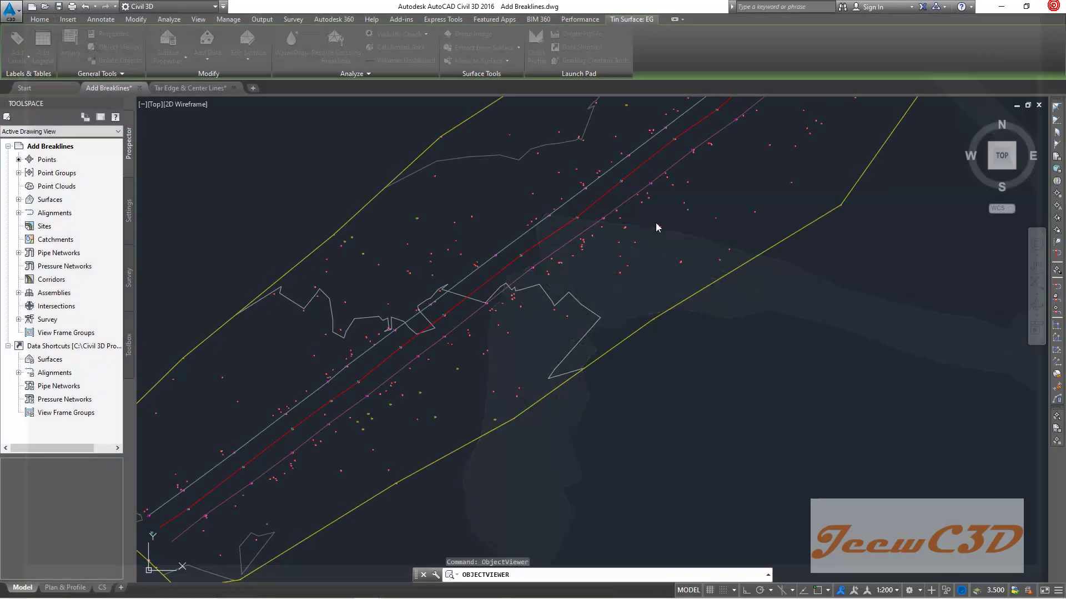
Select the road centerline plus upper and lower tar-edge lines, viewing the full corridor
{"action": "scroll", "coordinate": [556, 310], "scroll_direction": "down", "scroll_amount": 3}
{"action": "key", "text": "Escape"}
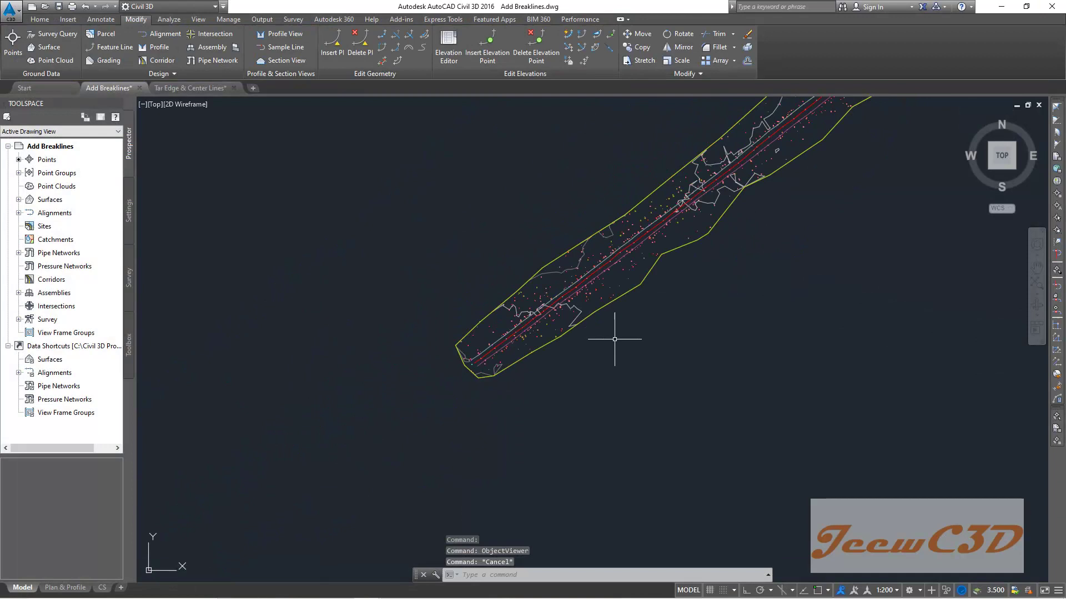
{"action": "scroll", "coordinate": [478, 363], "scroll_direction": "up", "scroll_amount": 2}
{"action": "scroll", "coordinate": [477, 362], "scroll_direction": "up", "scroll_amount": 3}
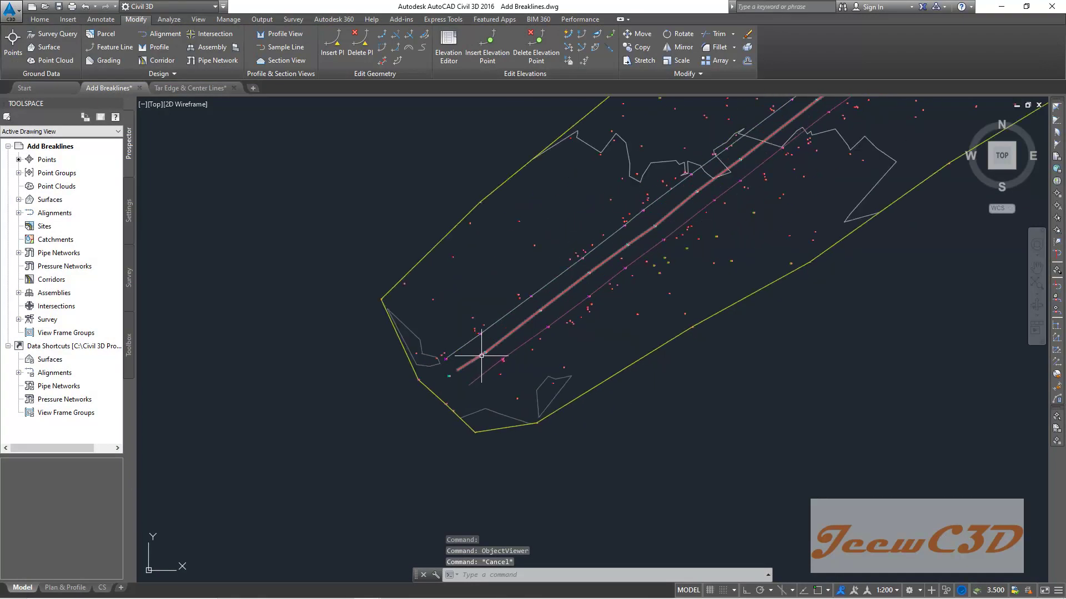
{"action": "scroll", "coordinate": [522, 327], "scroll_direction": "up", "scroll_amount": 2}
{"action": "left_click", "coordinate": [520, 320]}
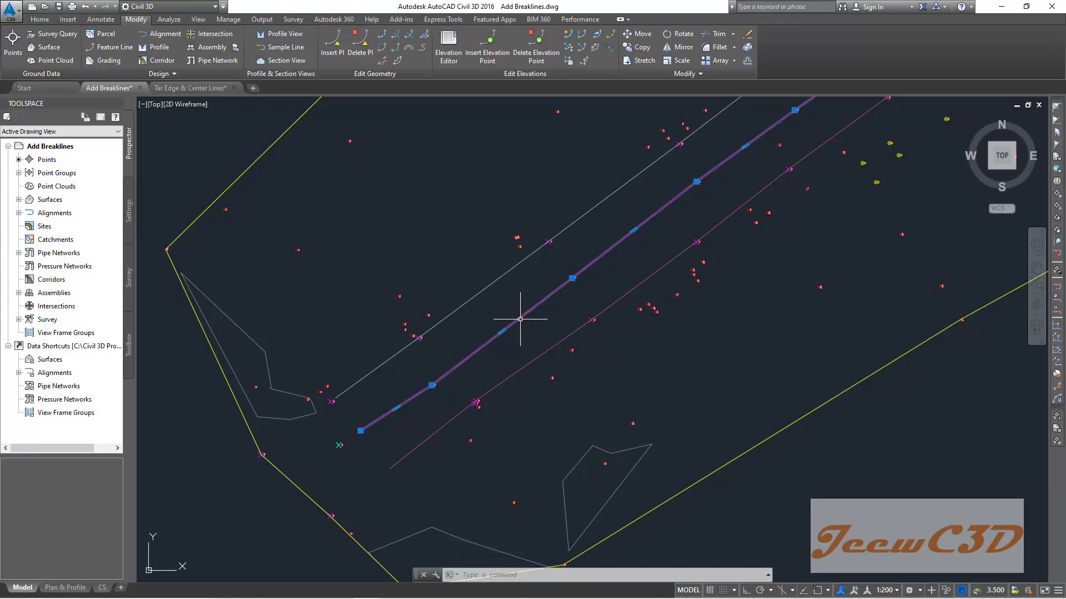
{"action": "left_click", "coordinate": [495, 281]}
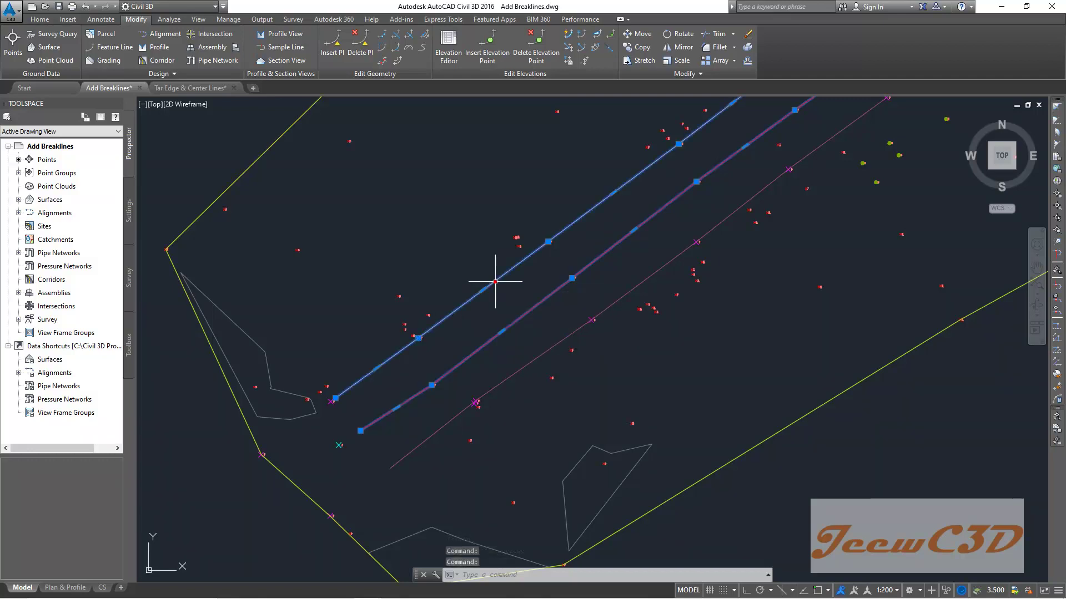
{"action": "left_click", "coordinate": [550, 346]}
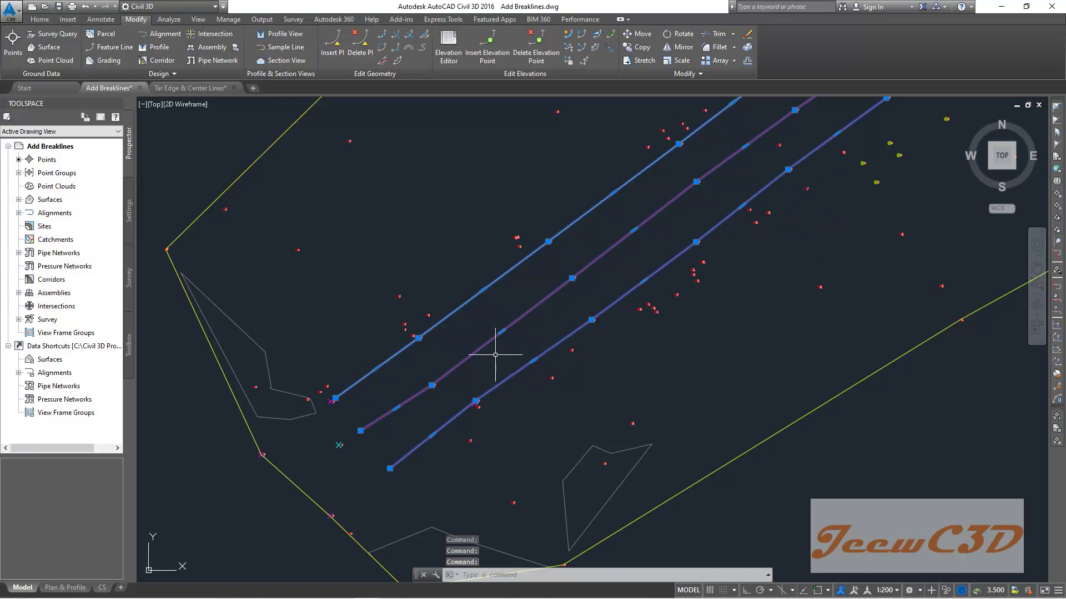
{"action": "scroll", "coordinate": [492, 366], "scroll_direction": "down", "scroll_amount": 8}
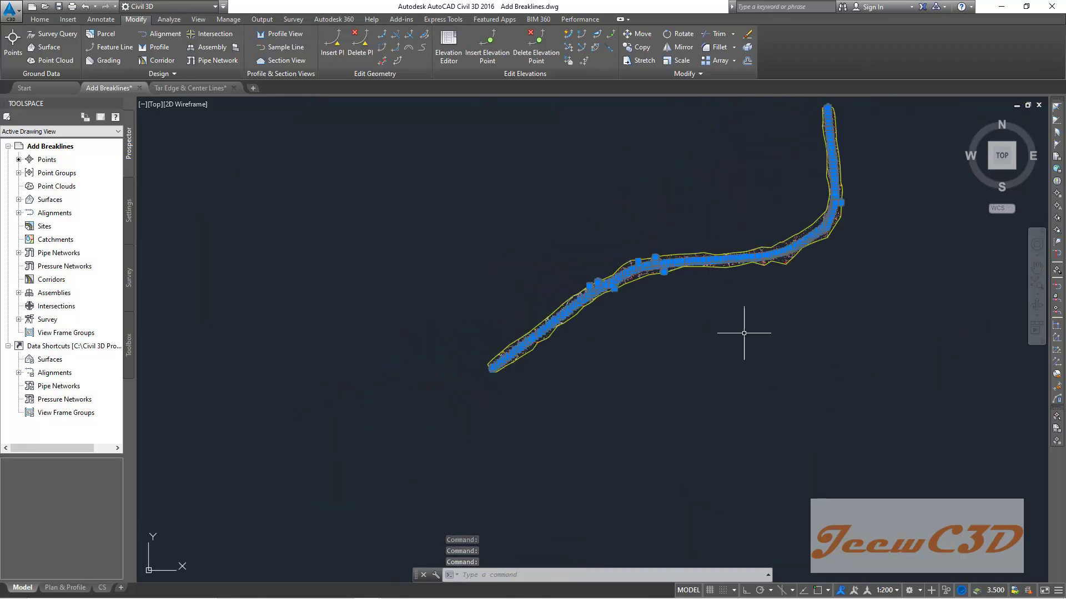
{"action": "middle_click_drag", "start_coordinate": [743, 333], "coordinate": [607, 445]}
{"action": "scroll", "coordinate": [678, 250], "scroll_direction": "up", "scroll_amount": 3}
{"action": "scroll", "coordinate": [505, 328], "scroll_direction": "down", "scroll_amount": 3}
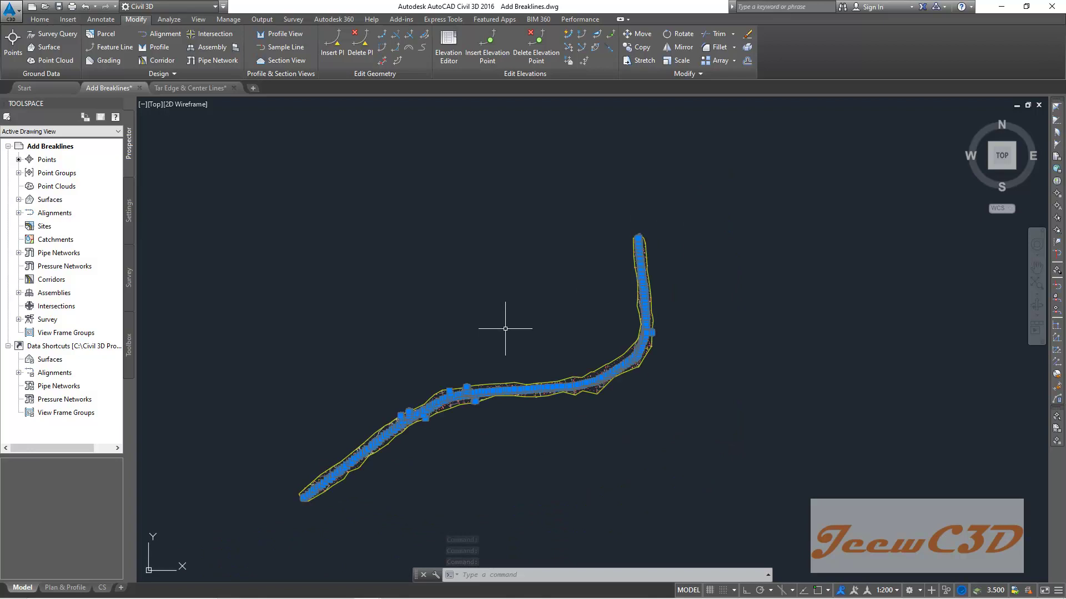
{"action": "middle_click_drag", "start_coordinate": [505, 329], "coordinate": [590, 287]}
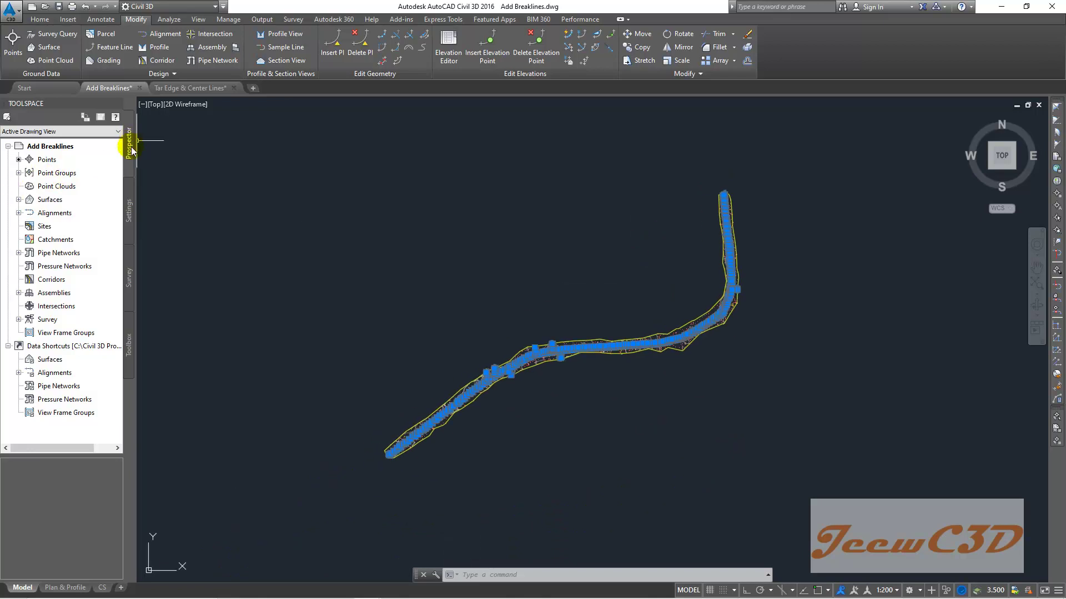
Add the selected lines under EG > Definition > Breaklines as Proximity breaklines
{"action": "left_click", "coordinate": [19, 200]}
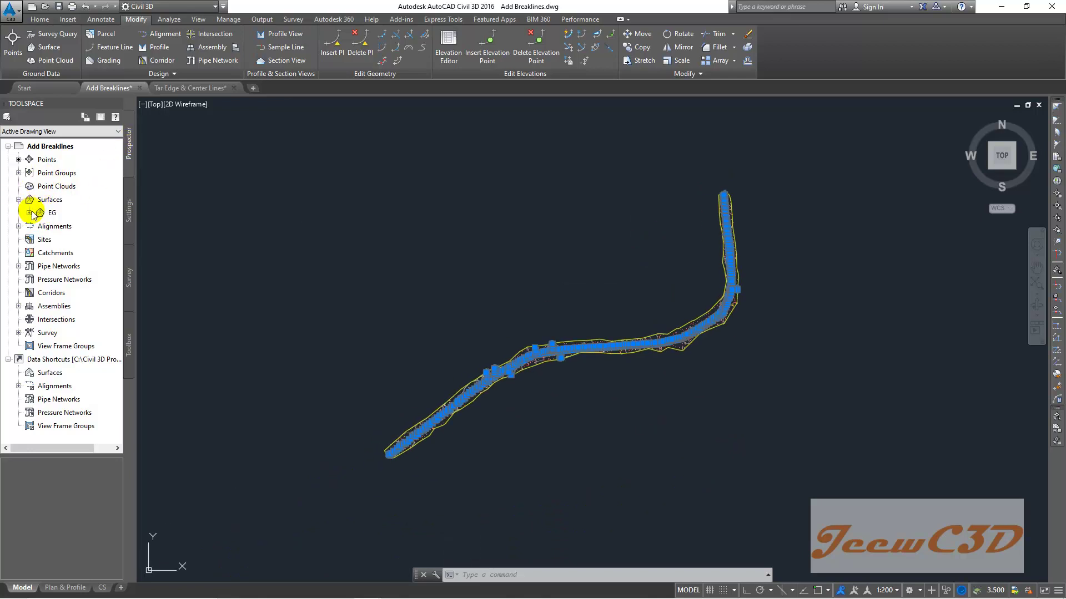
{"action": "left_click", "coordinate": [30, 213]}
{"action": "left_click", "coordinate": [40, 253]}
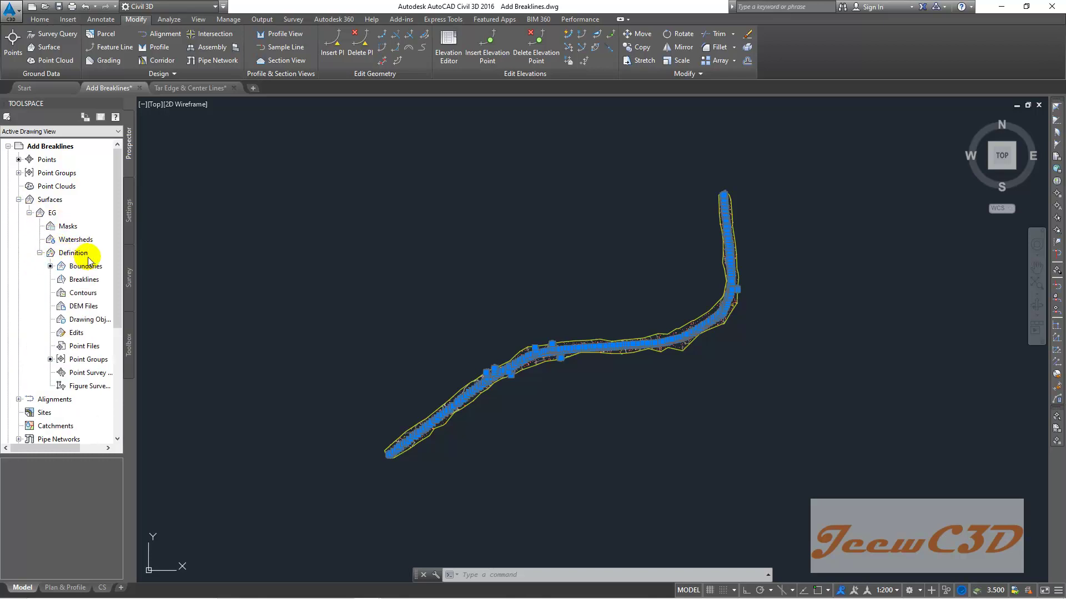
{"action": "left_click", "coordinate": [87, 280]}
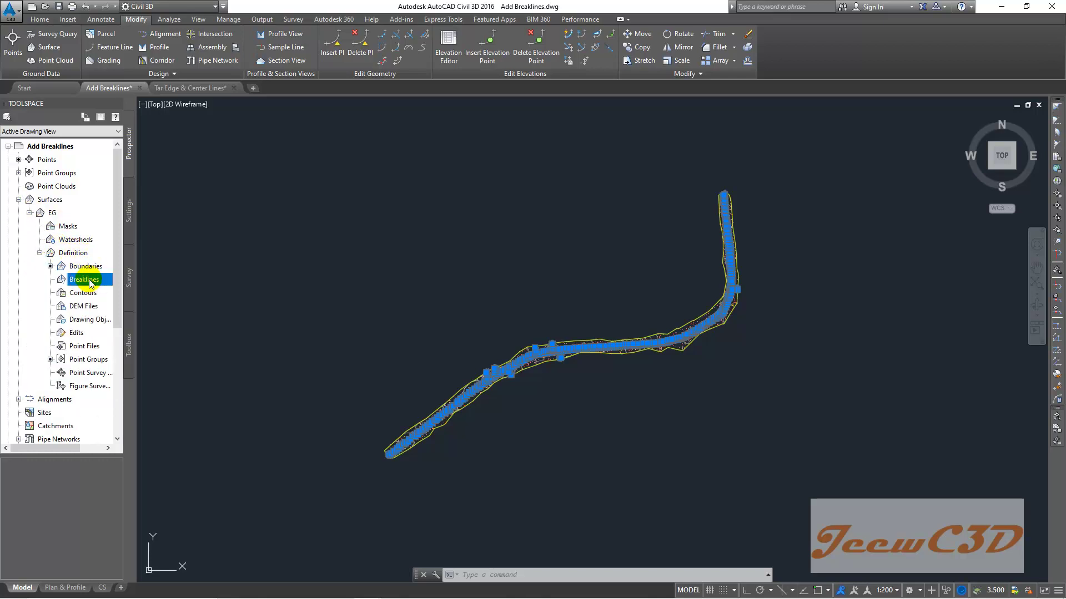
{"action": "right_click", "coordinate": [88, 283]}
{"action": "left_click", "coordinate": [133, 287]}
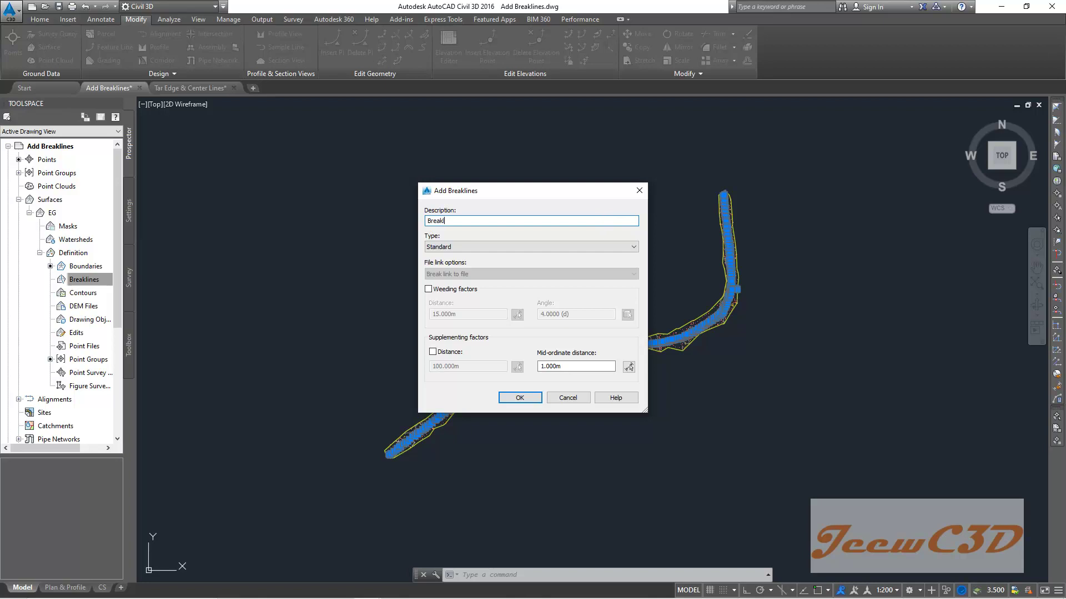
{"action": "left_click", "coordinate": [447, 246]}
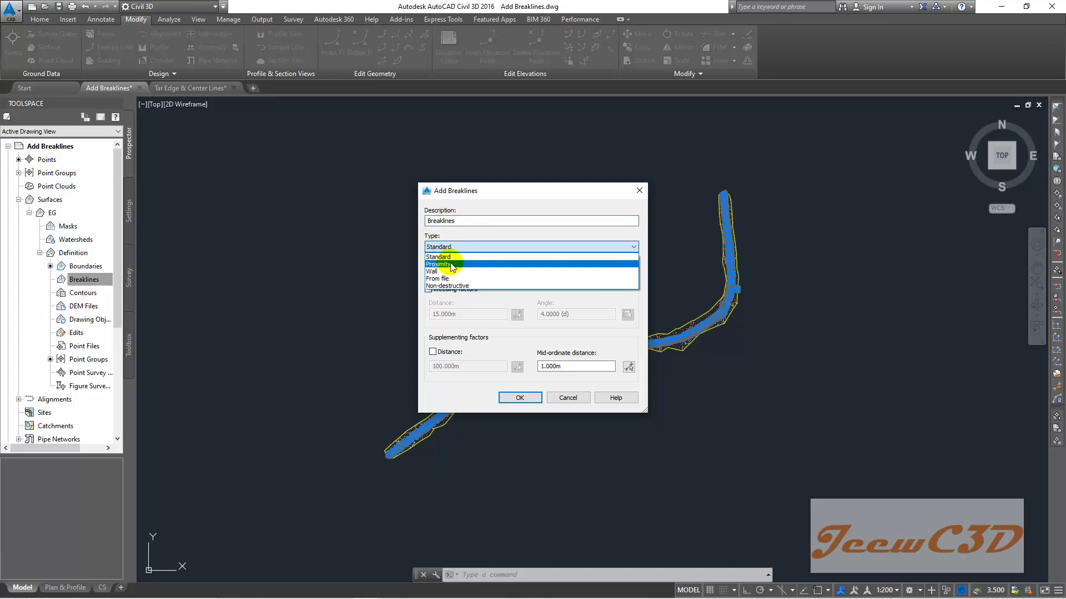
{"action": "left_click", "coordinate": [442, 265]}
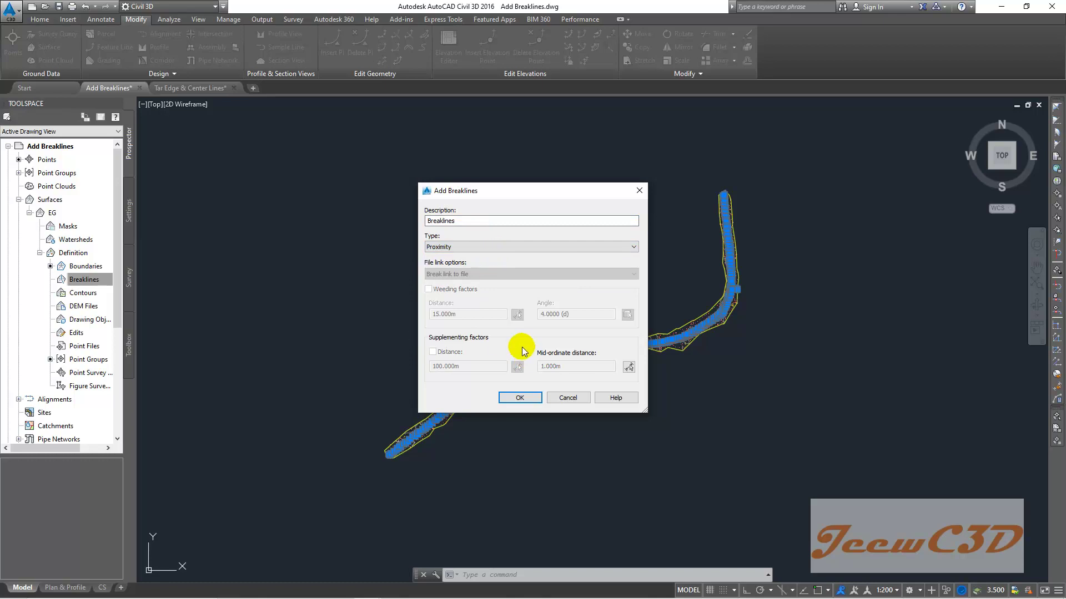
{"action": "left_click", "coordinate": [525, 401]}
{"action": "left_click", "coordinate": [519, 397]}
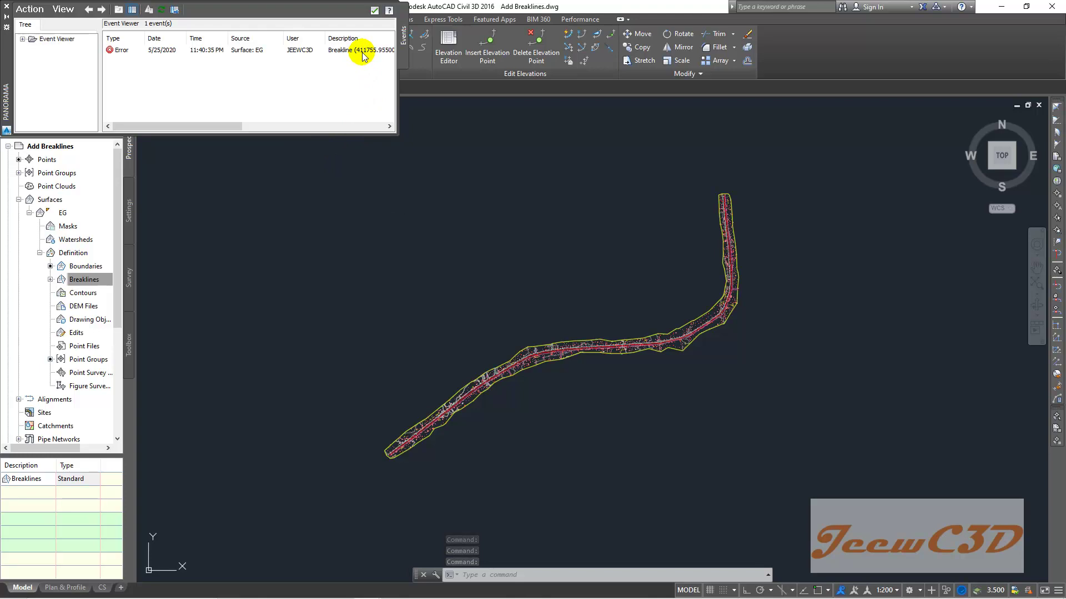
Close the Events panorama and select the EG surface boundary near the road
{"action": "left_click", "coordinate": [374, 11]}
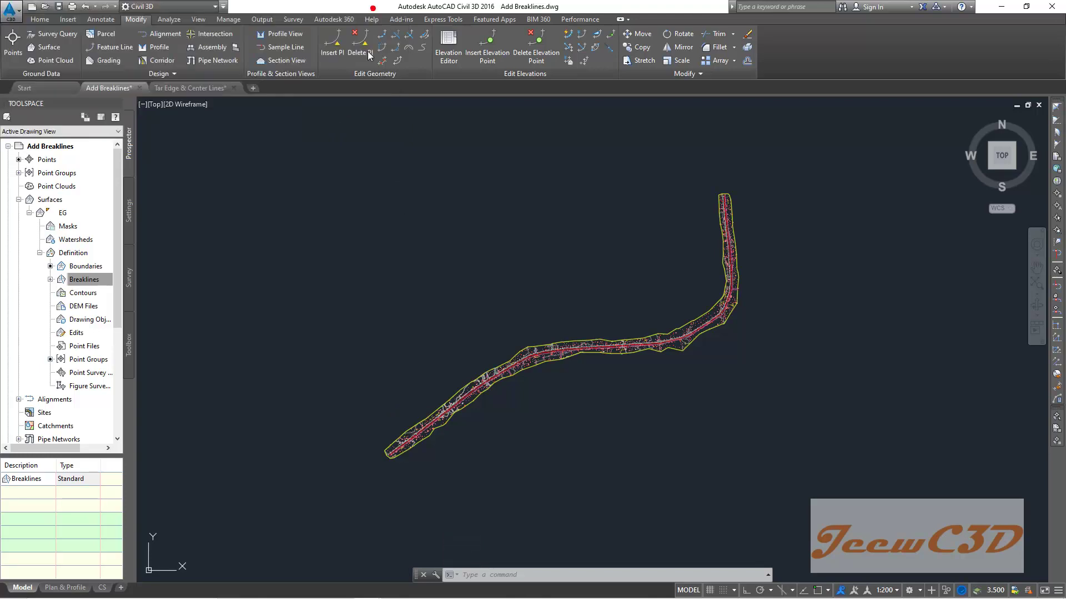
{"action": "middle_click_drag", "start_coordinate": [357, 309], "coordinate": [471, 225]}
{"action": "scroll", "coordinate": [554, 374], "scroll_direction": "up", "scroll_amount": 6}
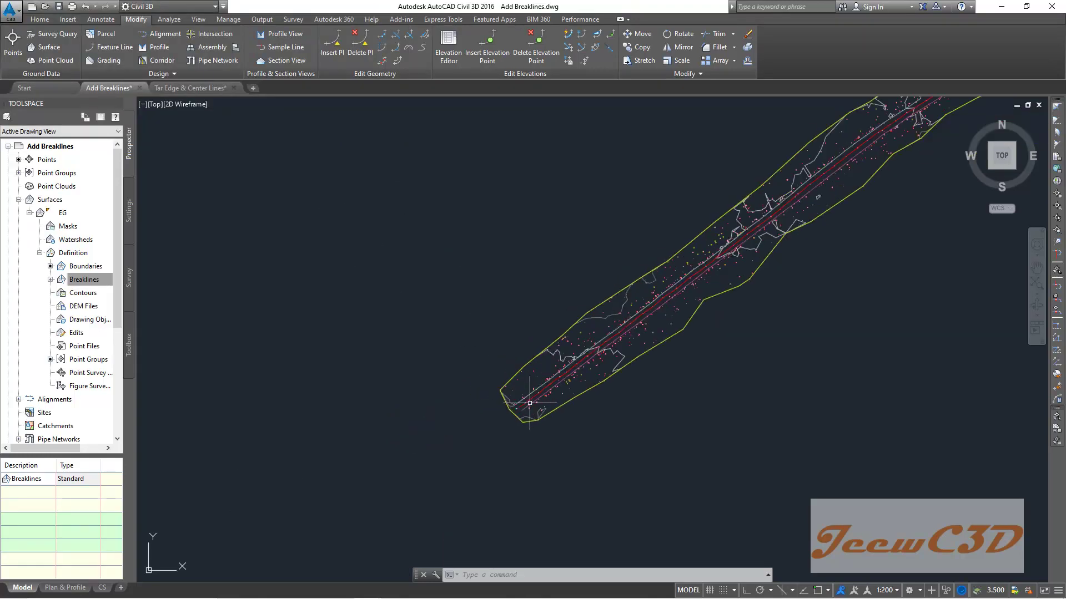
{"action": "mouse_move", "coordinate": [554, 374]}
{"action": "middle_mouse_down"}
{"action": "mouse_move", "coordinate": [638, 330]}
{"action": "mouse_move", "coordinate": [501, 380]}
{"action": "middle_mouse_up"}
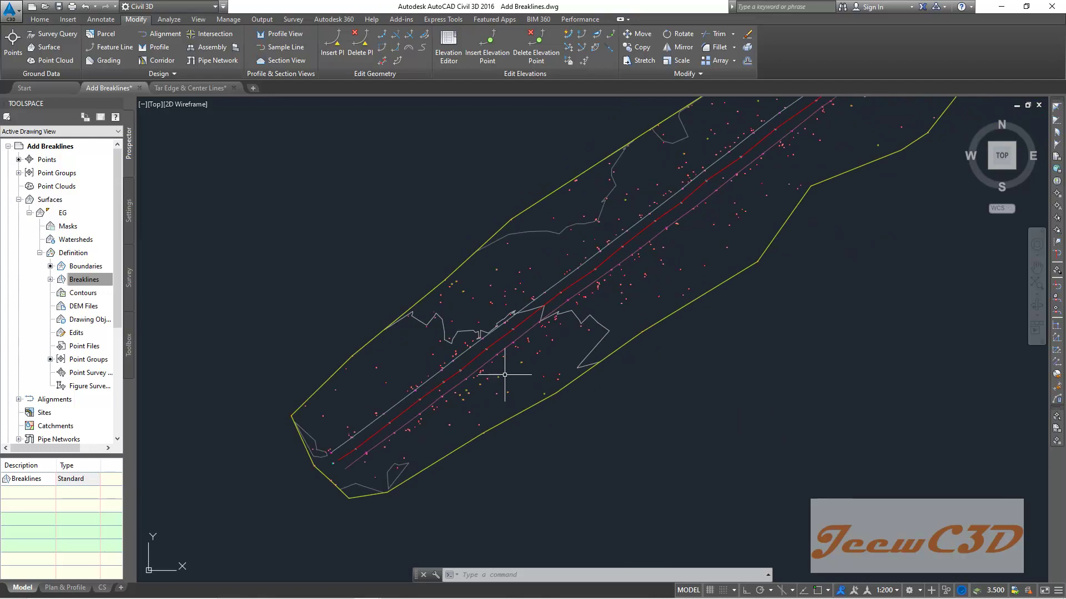
{"action": "key", "text": "Escape"}
{"action": "scroll", "coordinate": [577, 360], "scroll_direction": "up", "scroll_amount": 2}
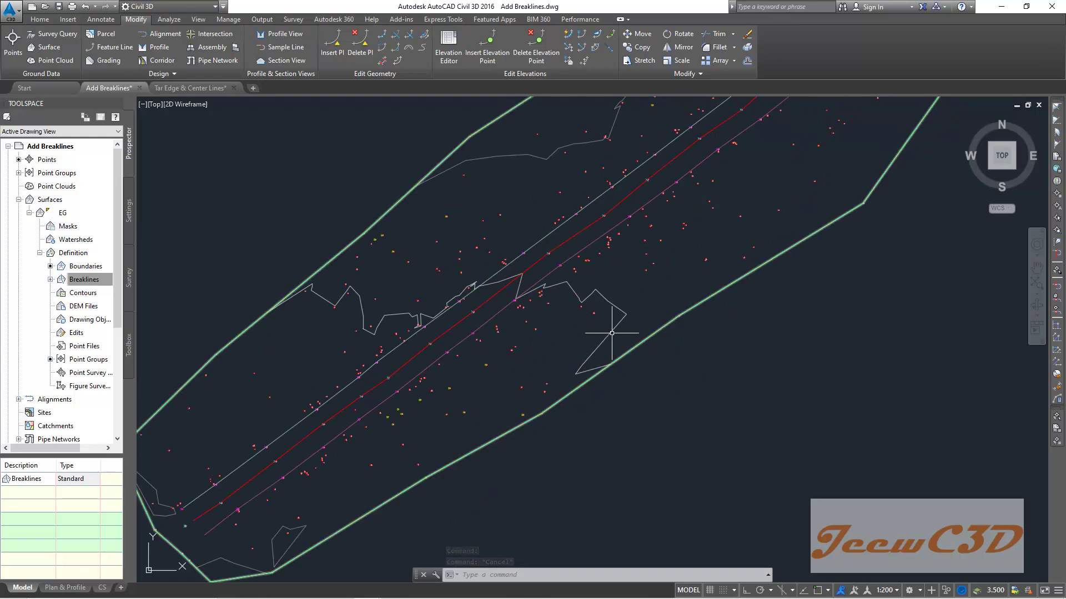
{"action": "left_click", "coordinate": [612, 334]}
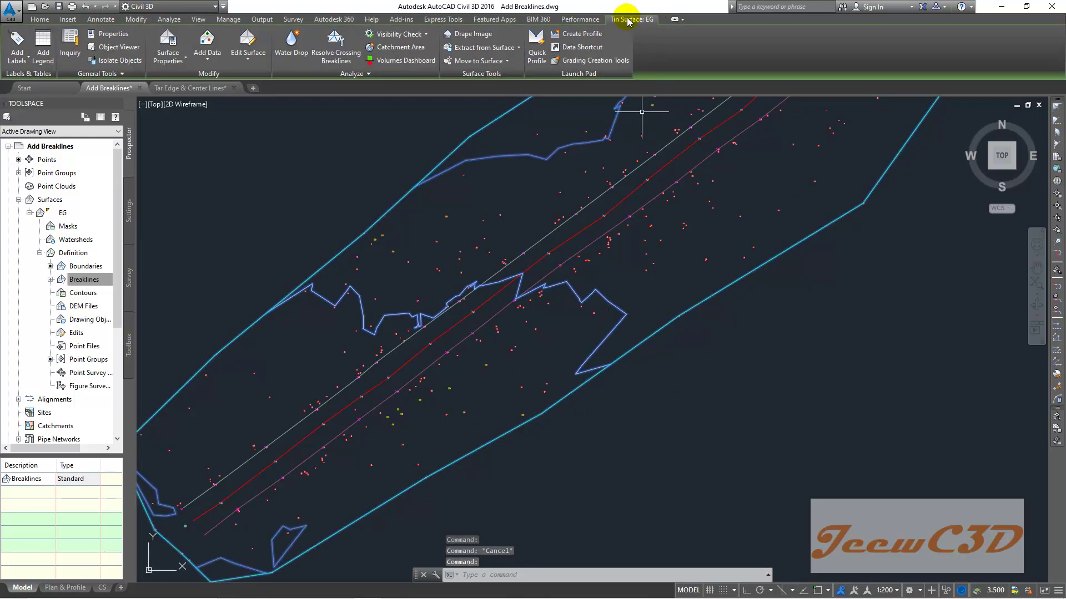
{"action": "right_click", "coordinate": [316, 169]}
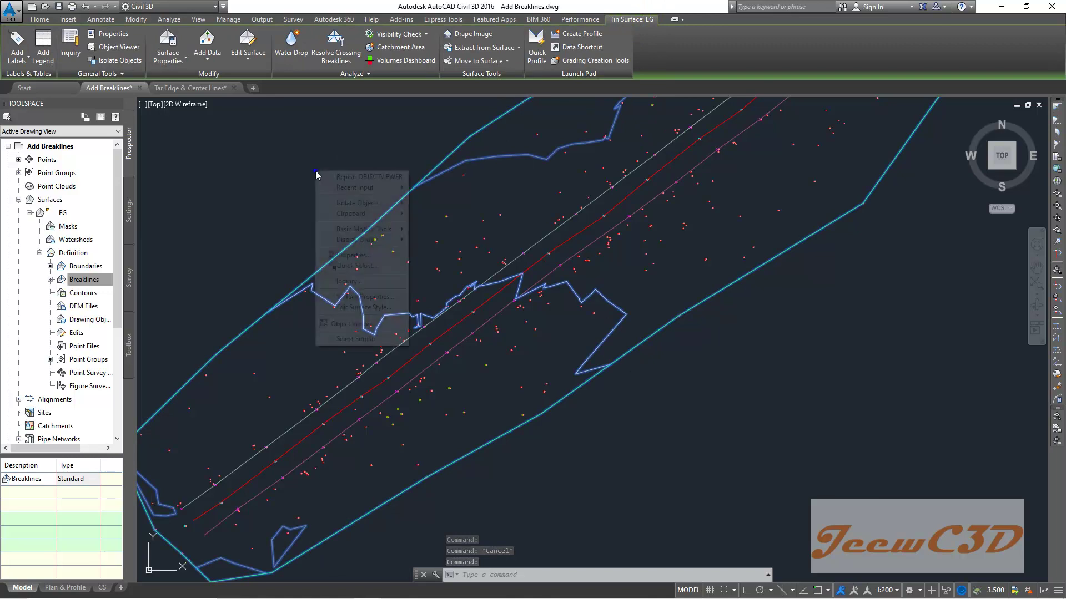
{"action": "left_click", "coordinate": [356, 325]}
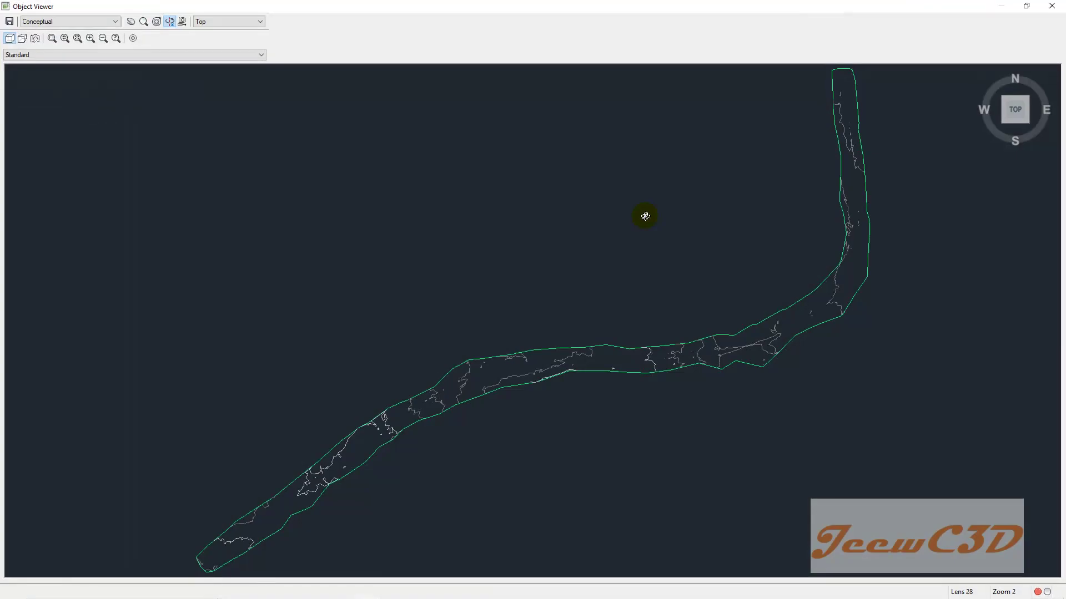
{"action": "left_click_drag", "start_coordinate": [645, 216], "coordinate": [623, 276]}
{"action": "left_click_drag", "start_coordinate": [526, 302], "coordinate": [625, 269]}
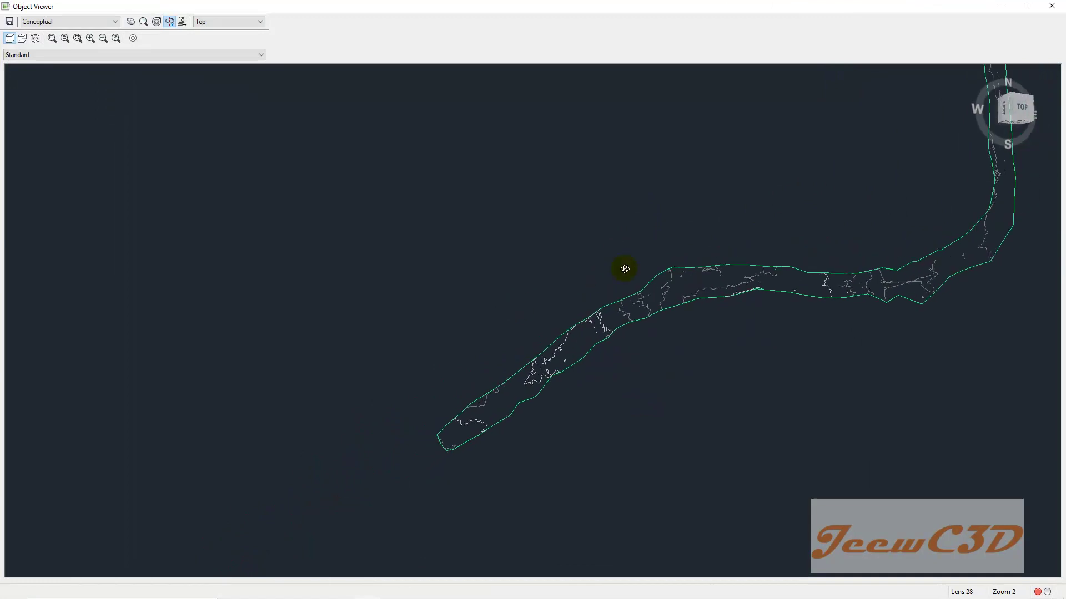
{"action": "scroll", "coordinate": [621, 252], "scroll_direction": "down", "scroll_amount": 1}
{"action": "scroll", "coordinate": [642, 243], "scroll_direction": "up", "scroll_amount": 5}
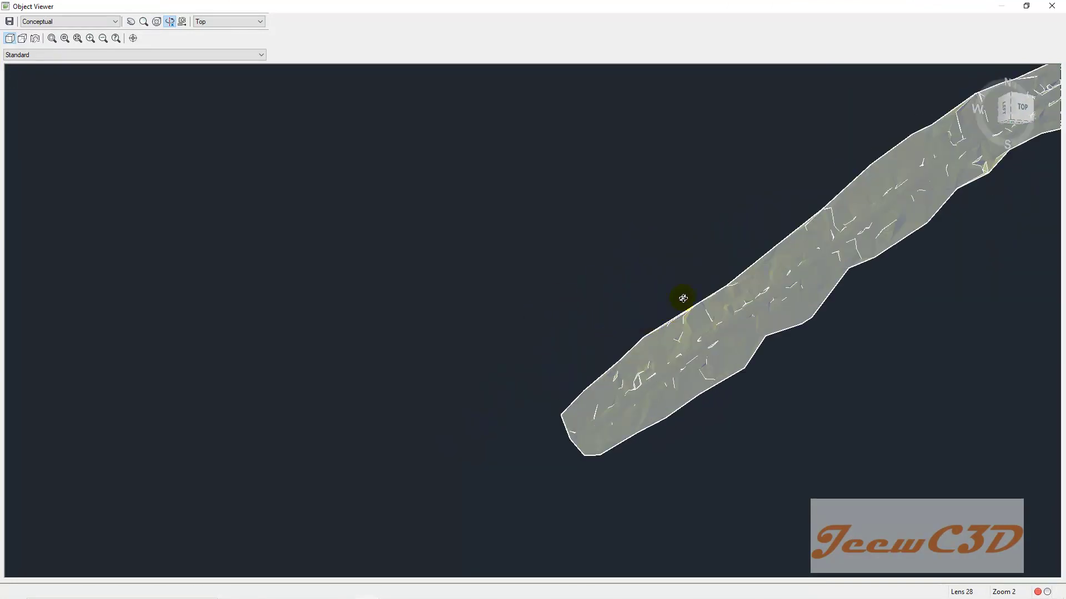
{"action": "scroll", "coordinate": [642, 245], "scroll_direction": "down", "scroll_amount": 1}
{"action": "left_click_drag", "start_coordinate": [894, 318], "coordinate": [903, 217]}
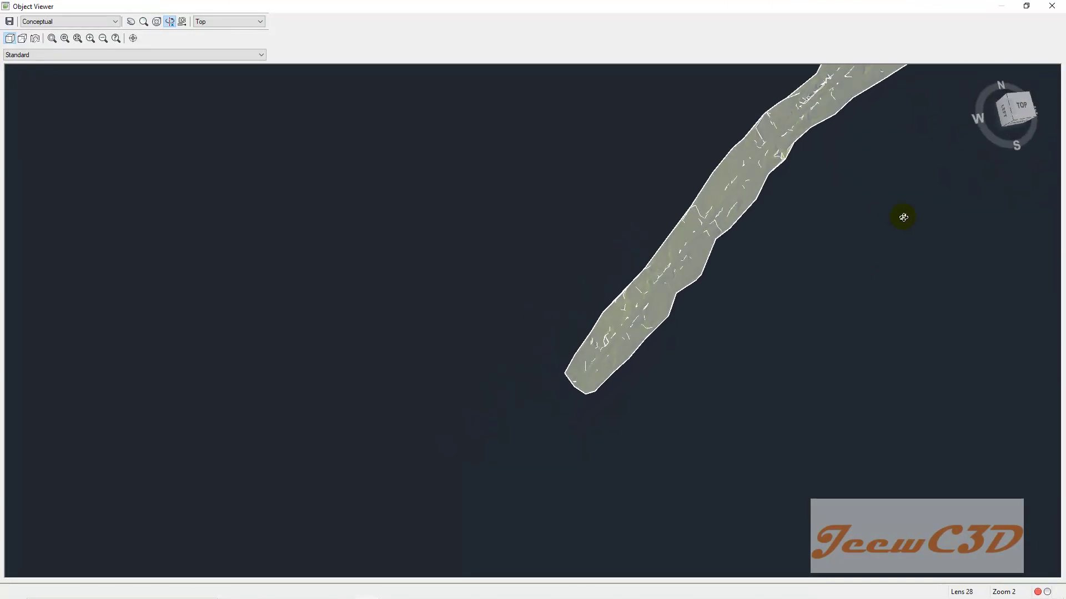
{"action": "left_click_drag", "start_coordinate": [661, 301], "coordinate": [558, 279]}
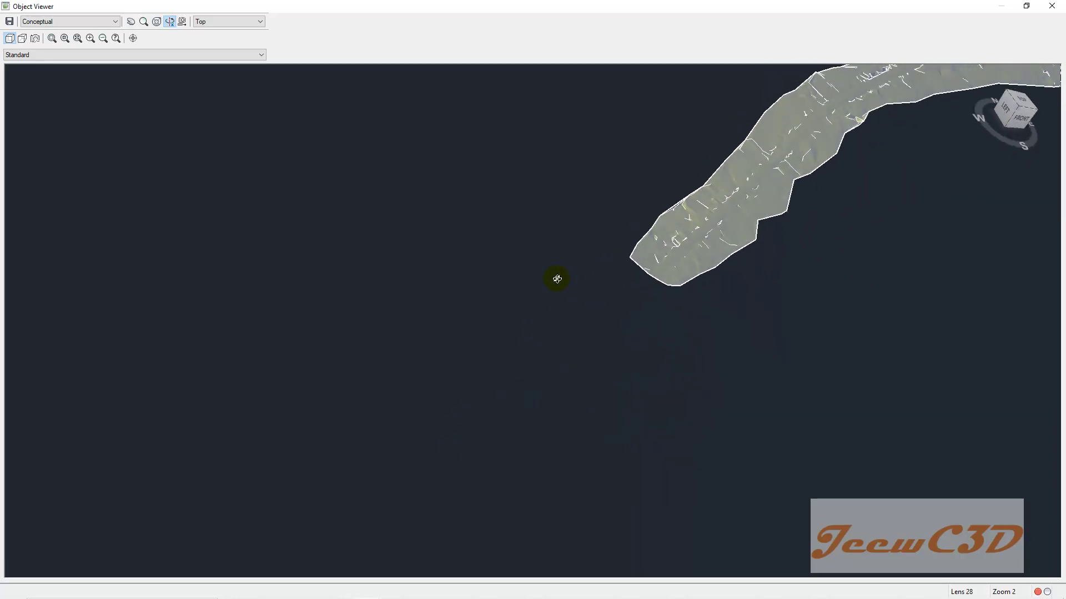
{"action": "middle_click_drag", "start_coordinate": [558, 279], "coordinate": [459, 449]}
{"action": "scroll", "coordinate": [718, 450], "scroll_direction": "up", "scroll_amount": 4}
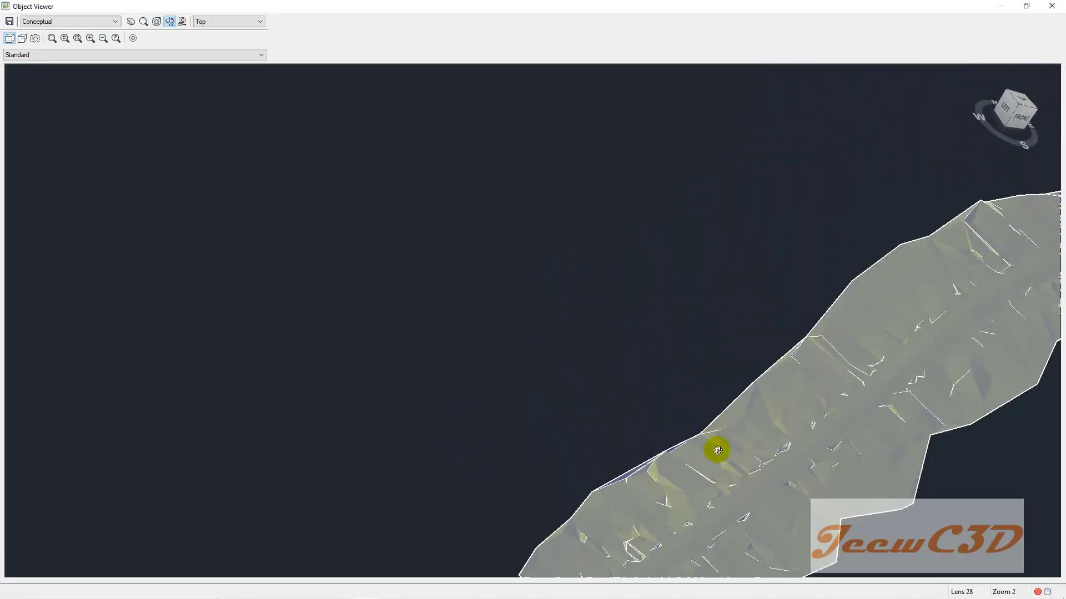
{"action": "left_click_drag", "start_coordinate": [717, 450], "coordinate": [572, 429]}
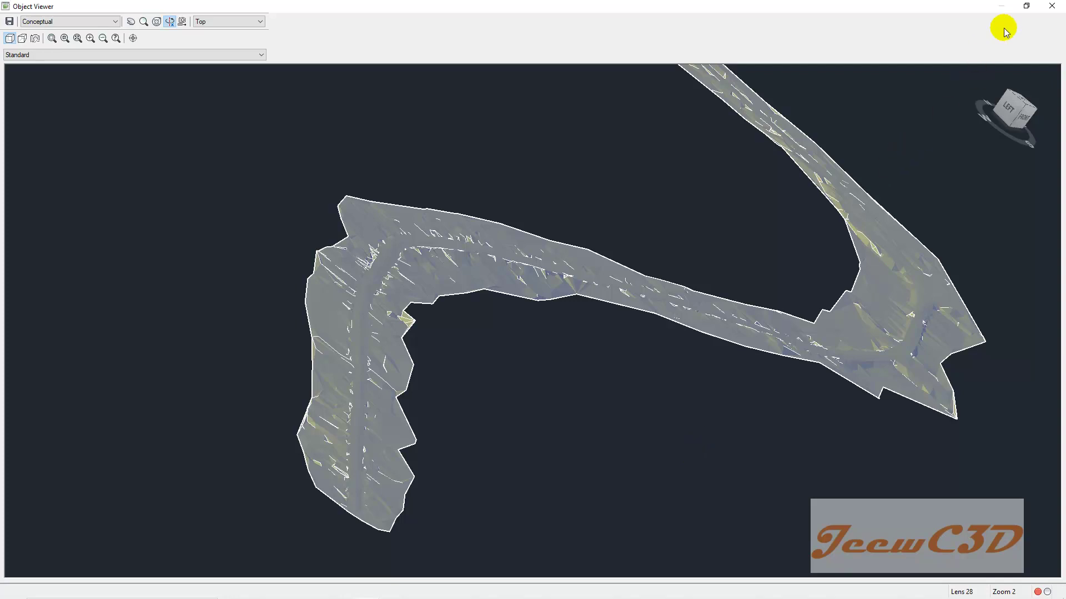
{"action": "left_click", "coordinate": [1051, 6]}
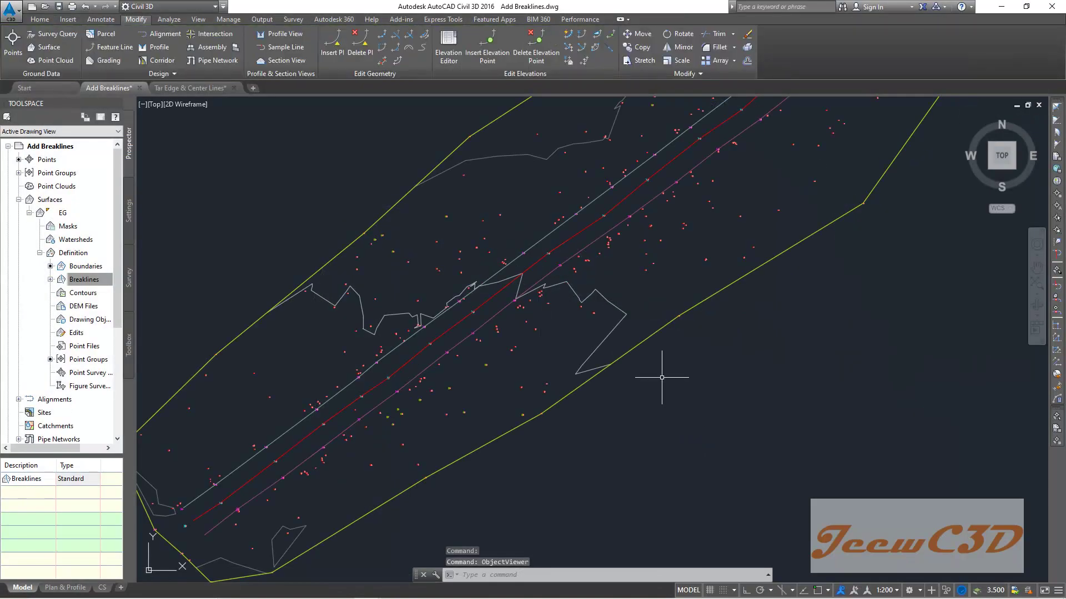
{"action": "key", "text": "Escape"}
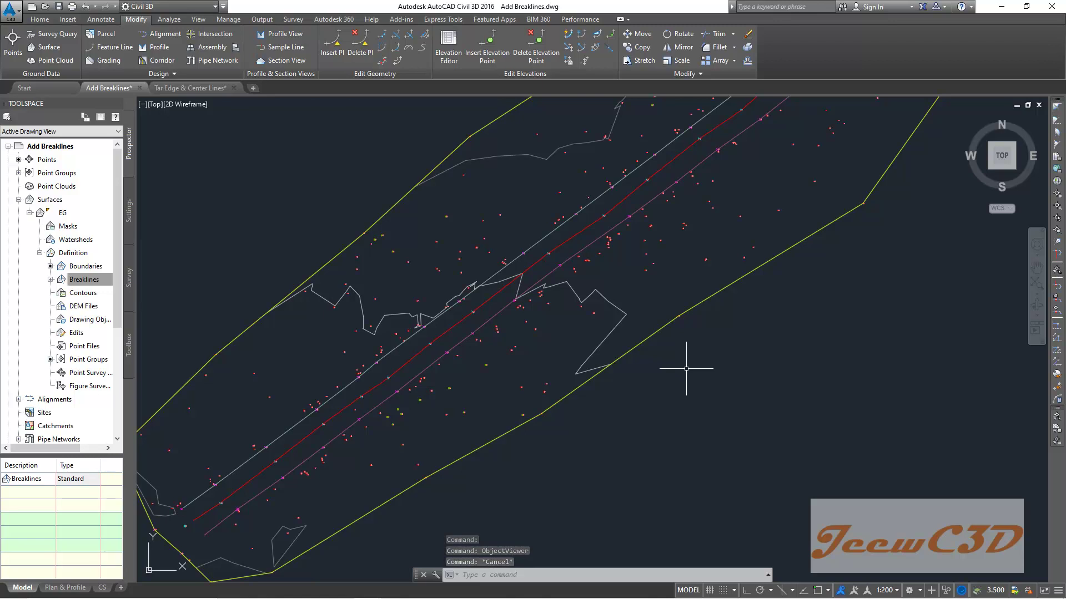
{"action": "scroll", "coordinate": [757, 368], "scroll_direction": "down", "scroll_amount": 6}
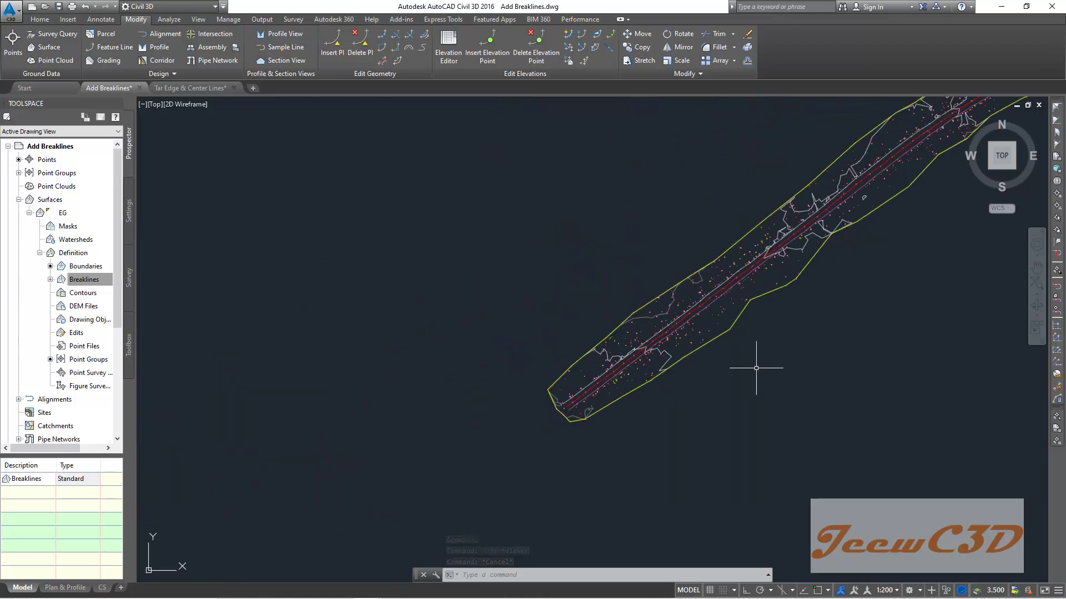